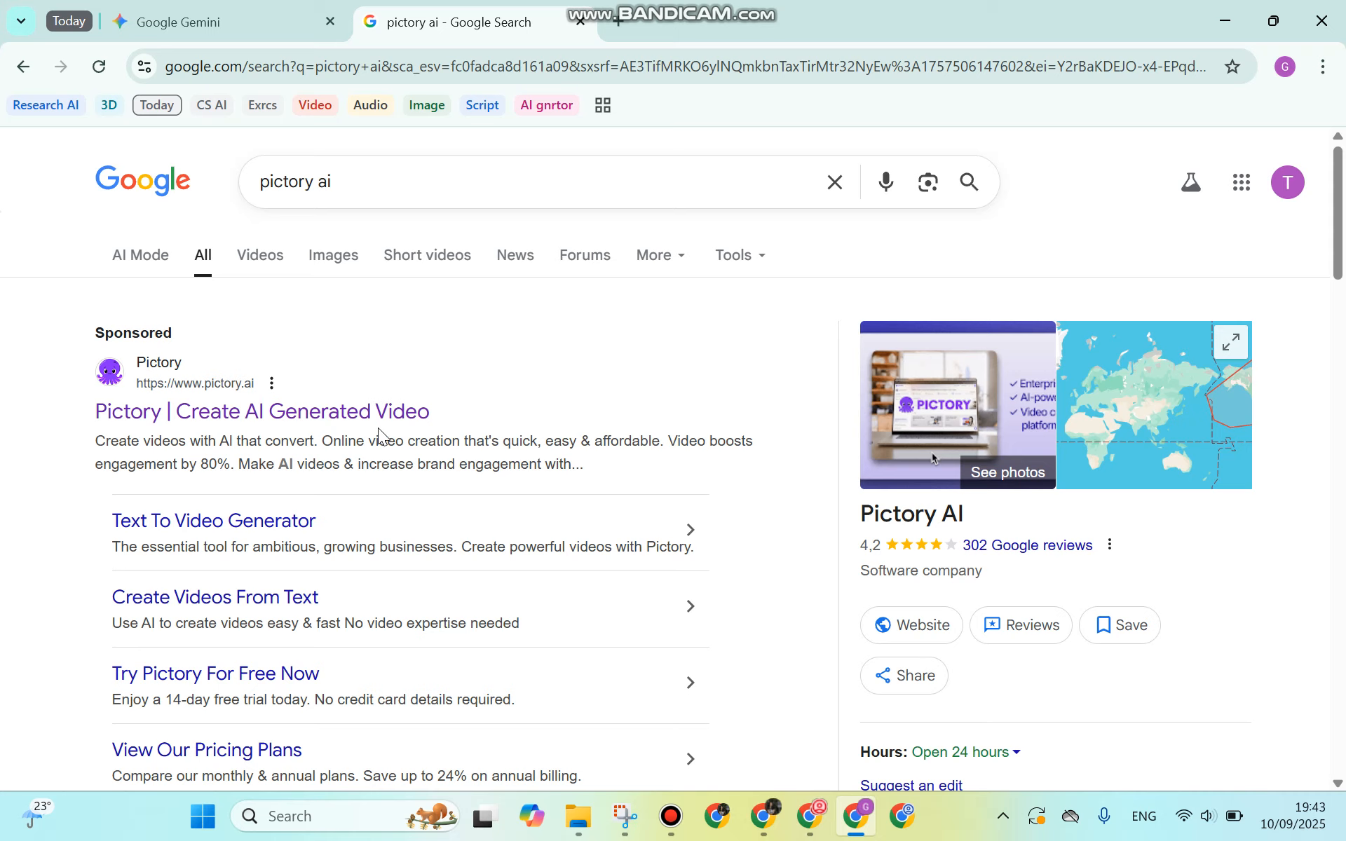
# Open the Pictory website from the search results and start a text-to-video project.
pyautogui.scroll(-1, 377, 428)
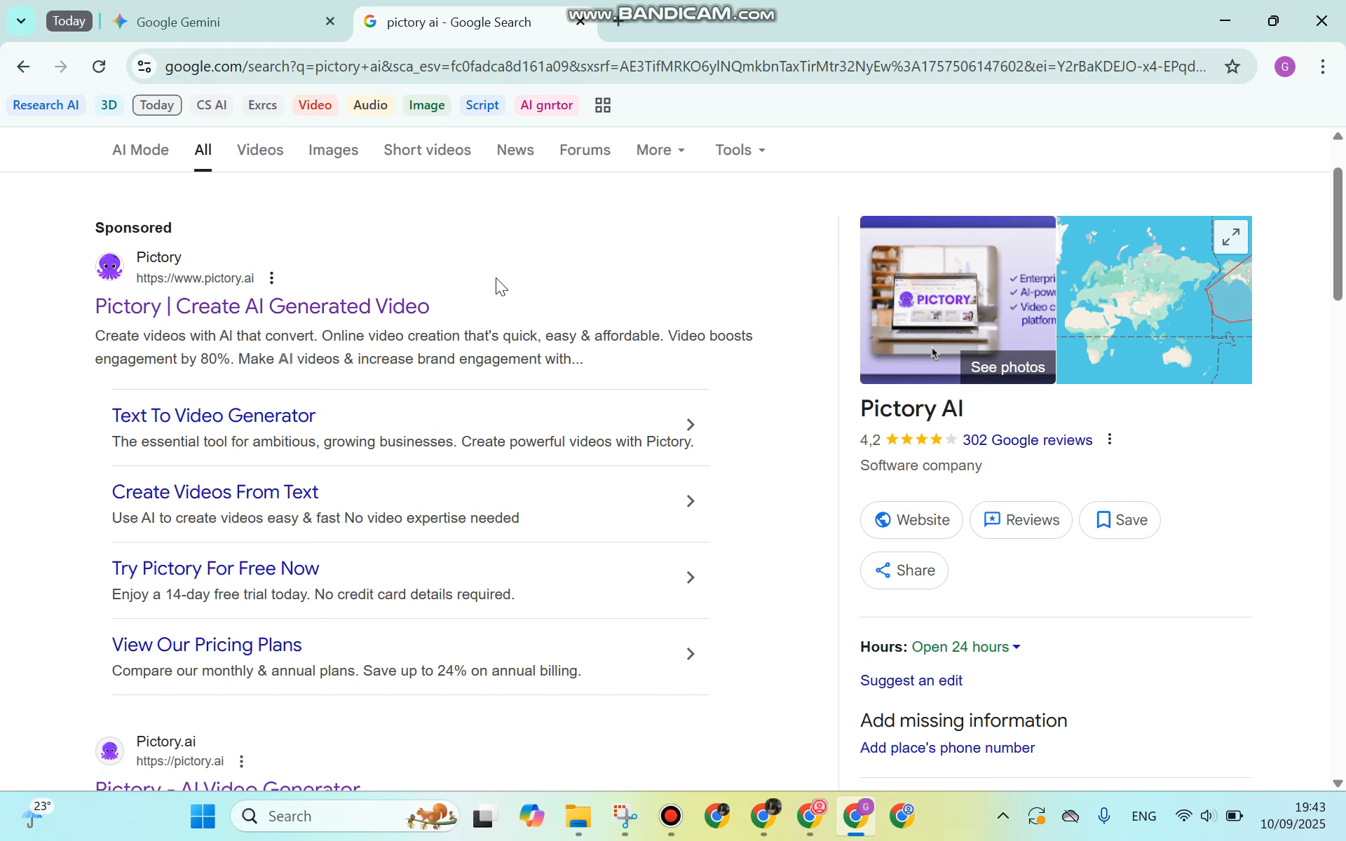
pyautogui.click(400, 311)
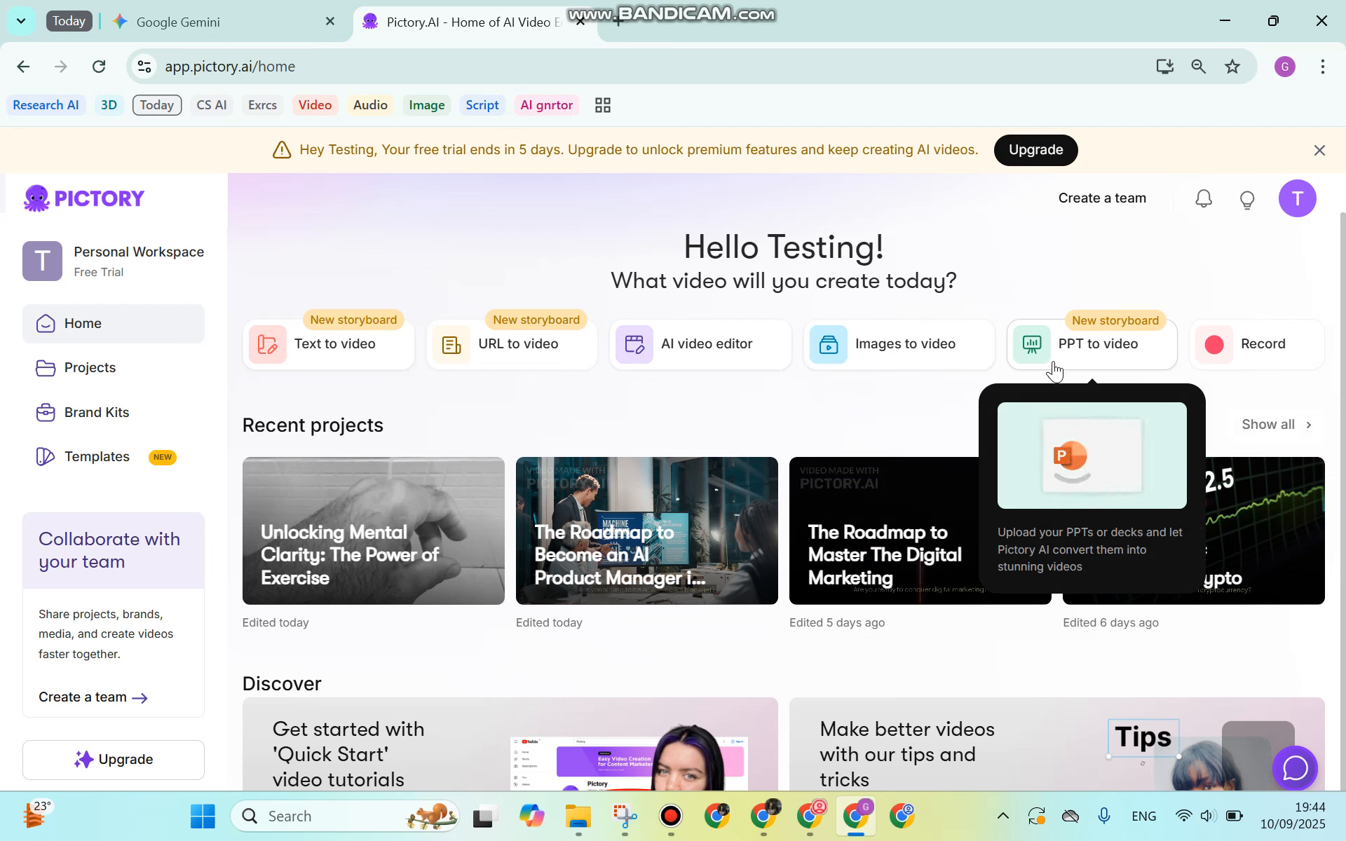
pyautogui.moveTo(1232, 358)
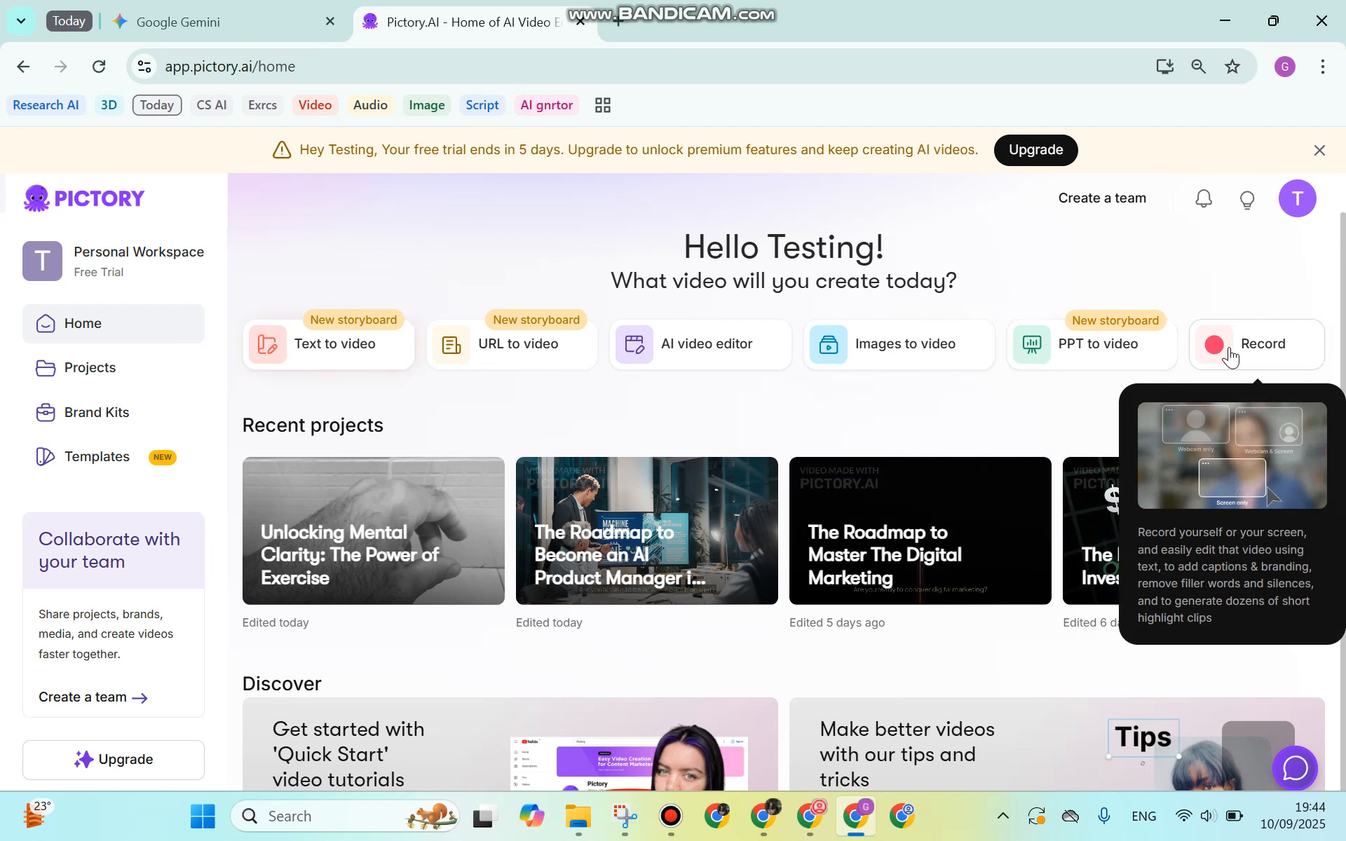
pyautogui.moveTo(338, 345)
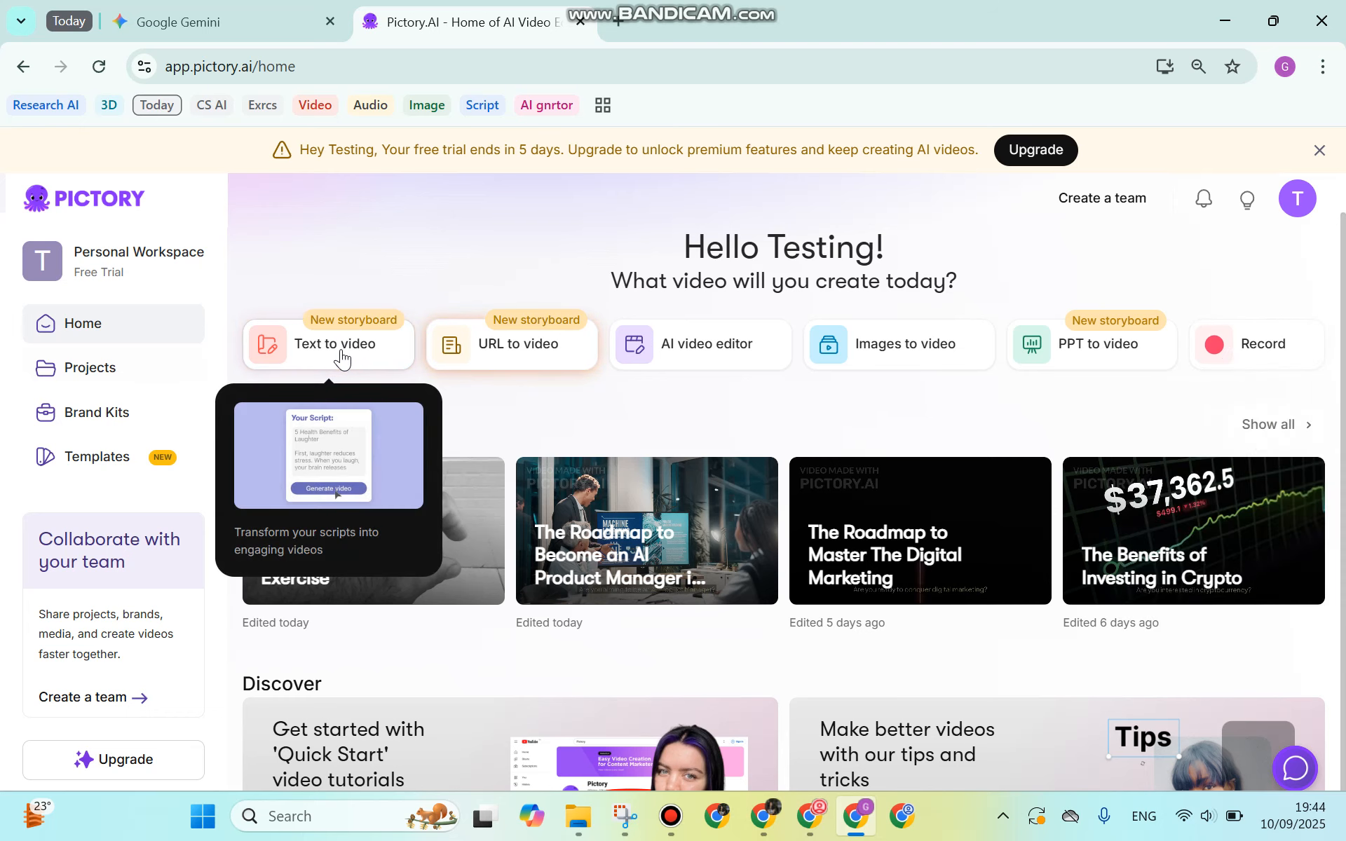
pyautogui.click(341, 354)
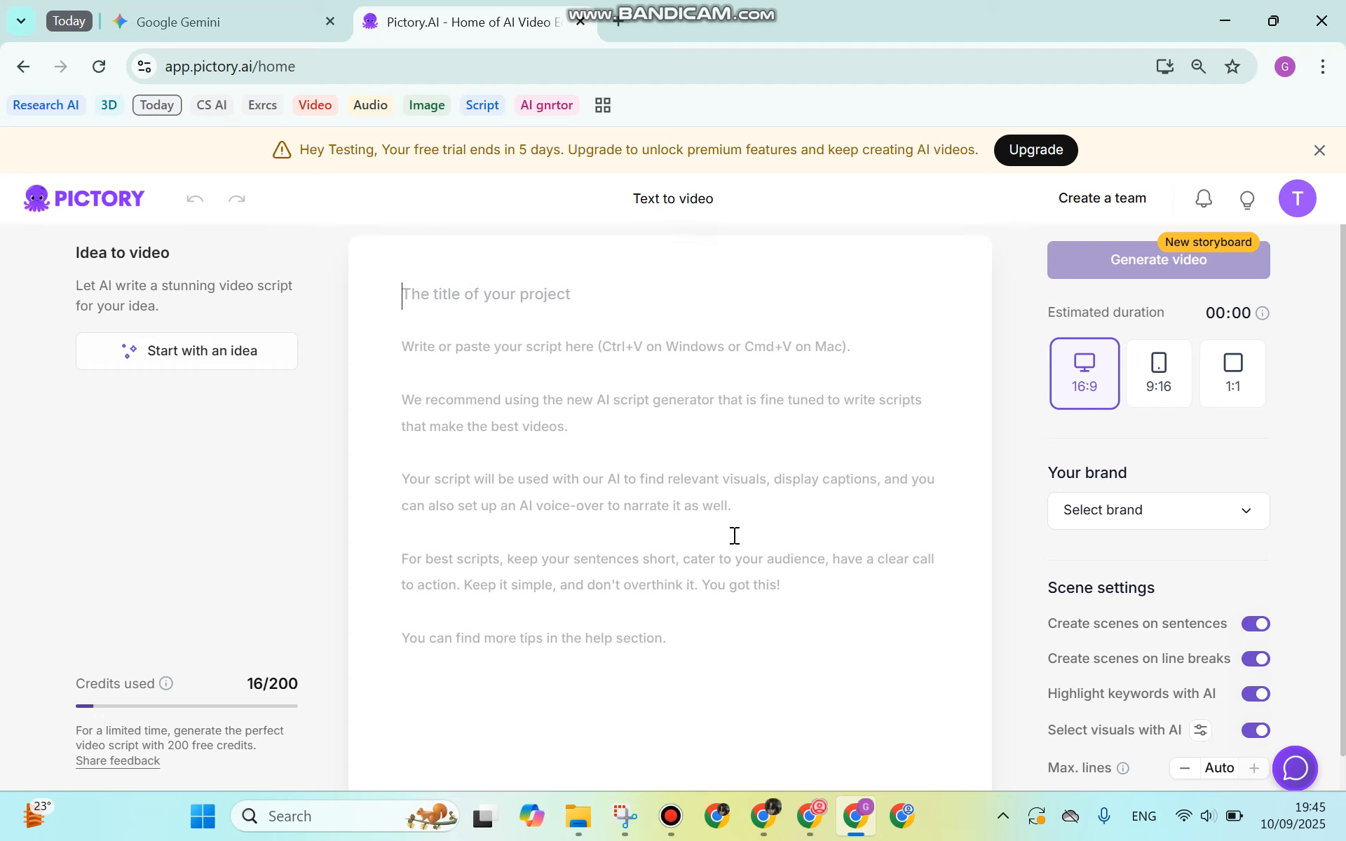
# Start an Explainer video from an idea with the topic "Step by step to Learn Phyton for the beginners".
pyautogui.click(270, 357)
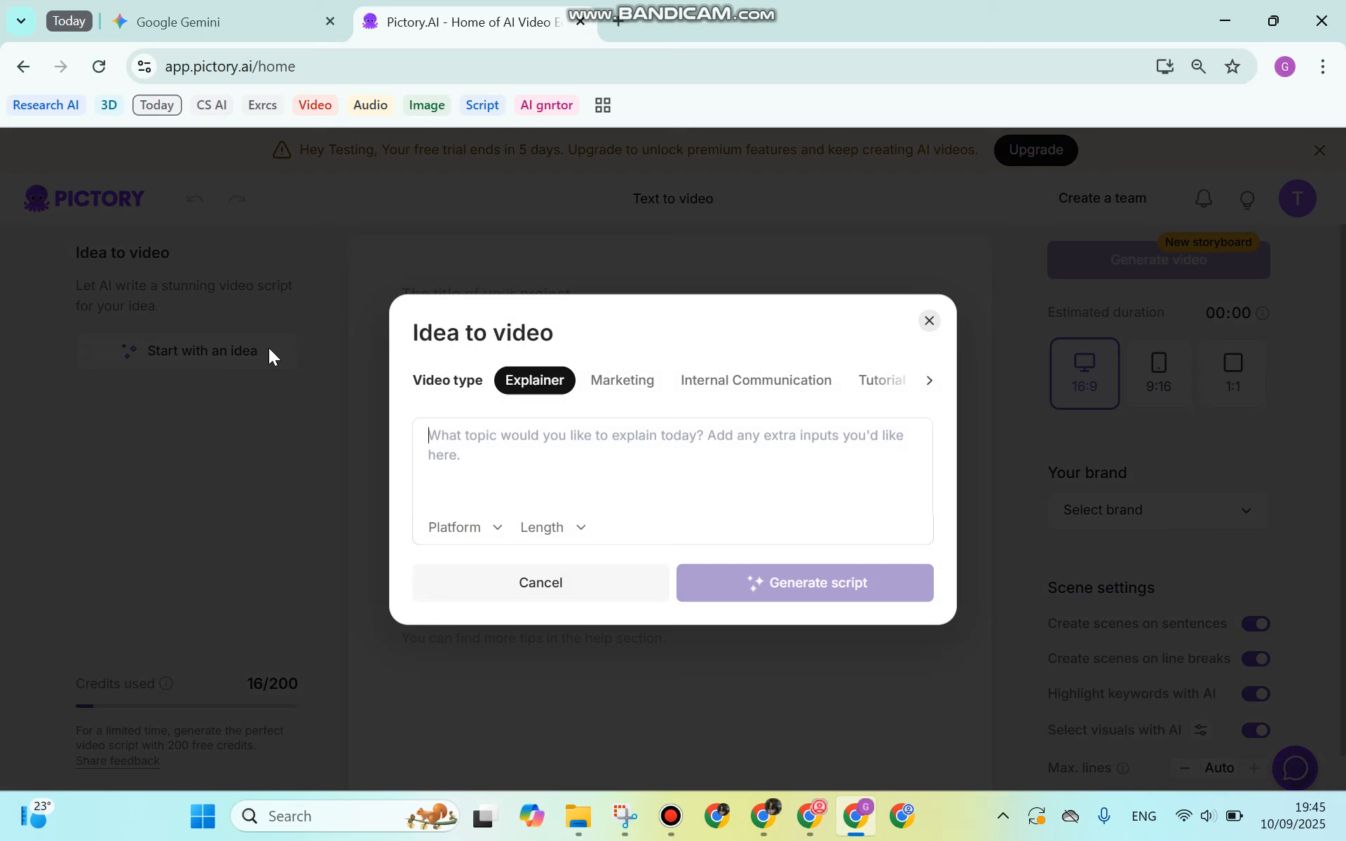
pyautogui.press('capslock')
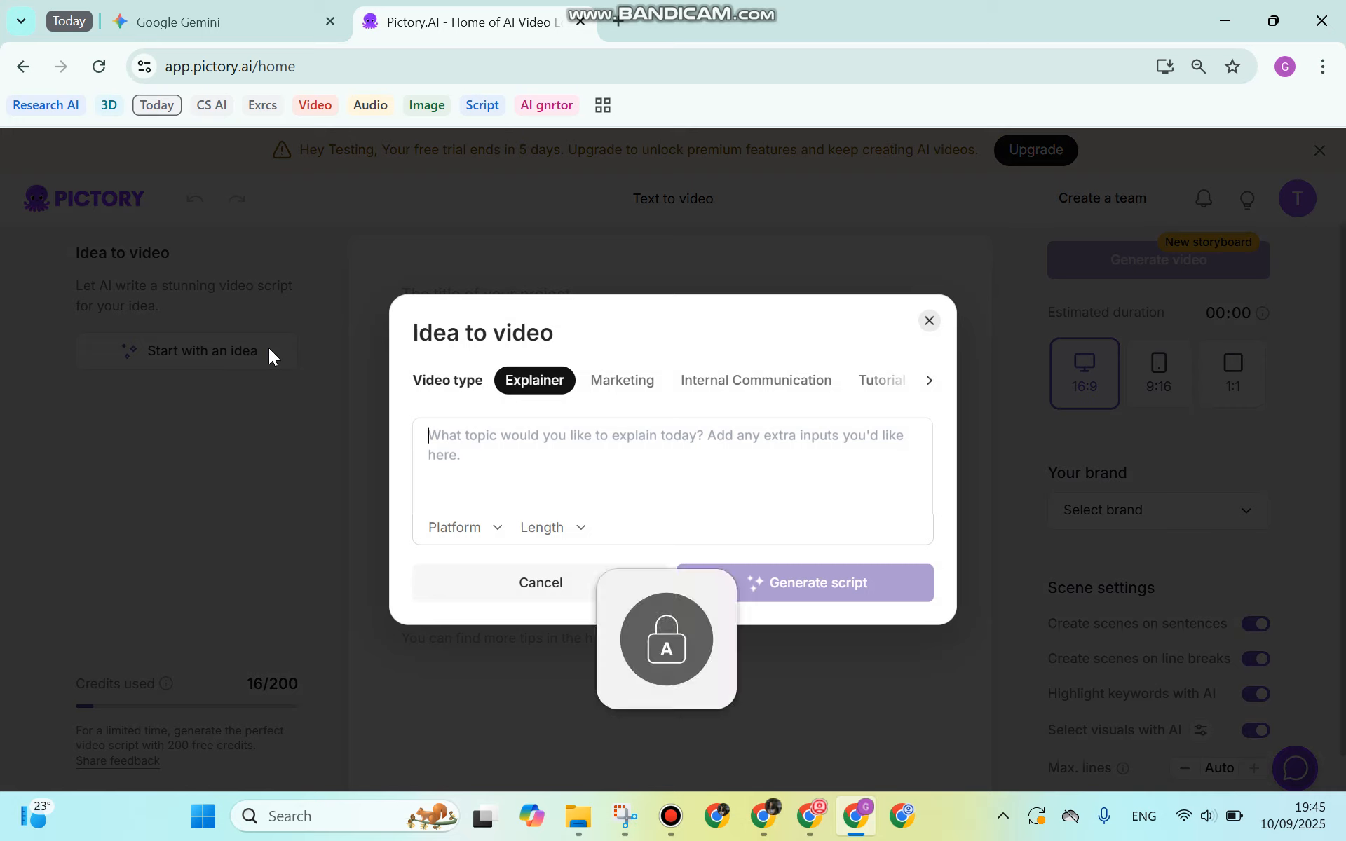
pyautogui.write('St')
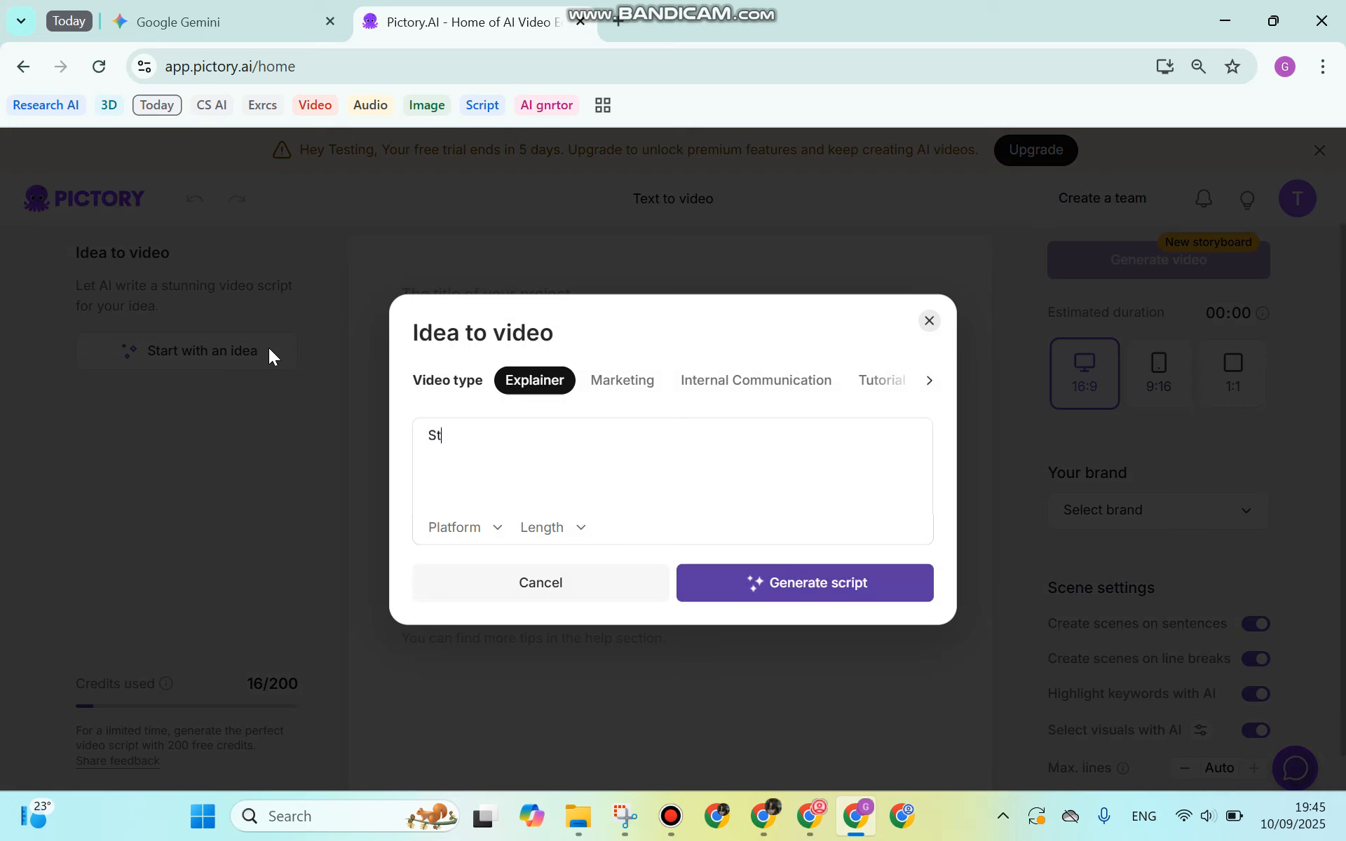
pyautogui.write('ep by step to Learn Phyton for')
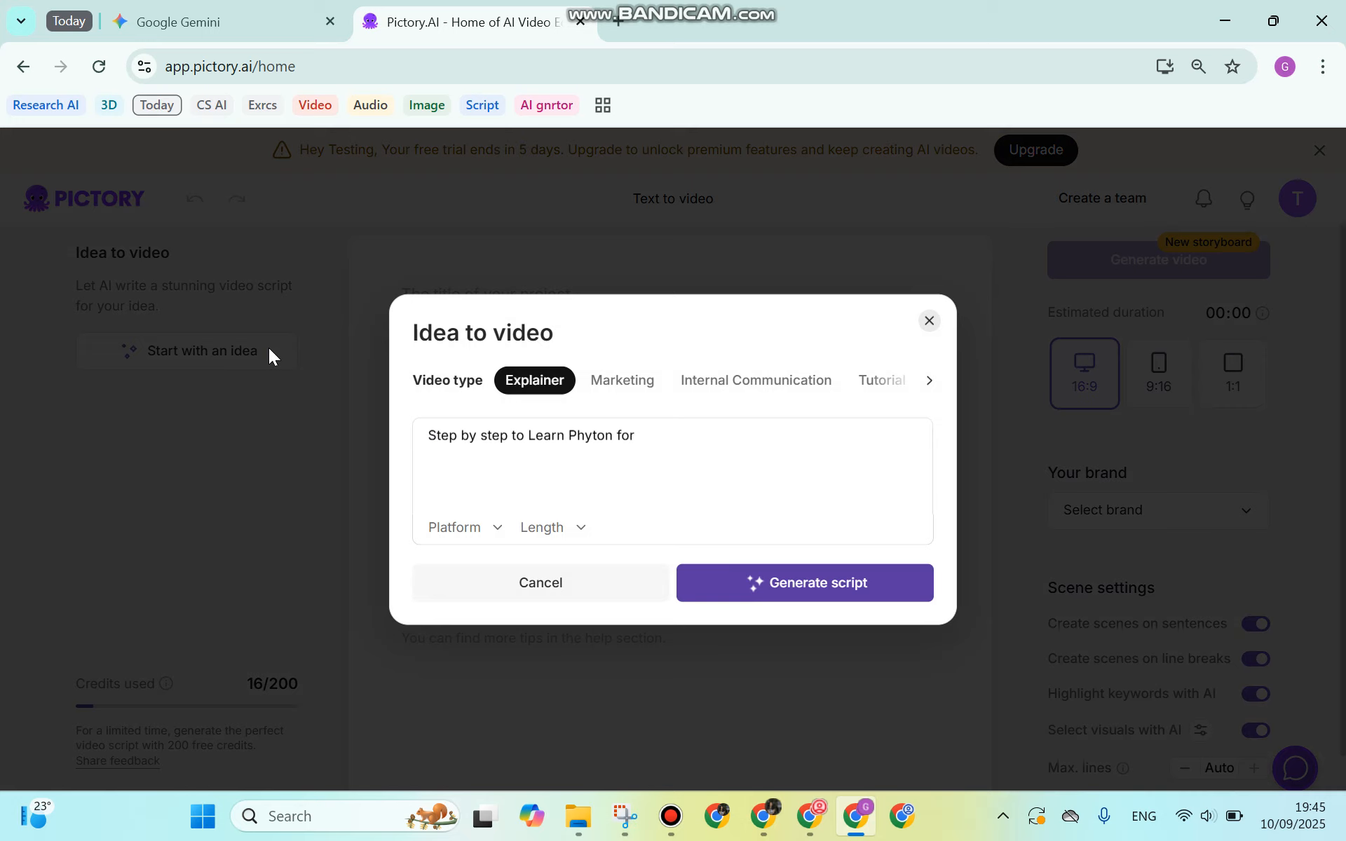
pyautogui.press('capslock')
pyautogui.write('B')
pyautogui.press('capslock')
pyautogui.press('BackSpace')
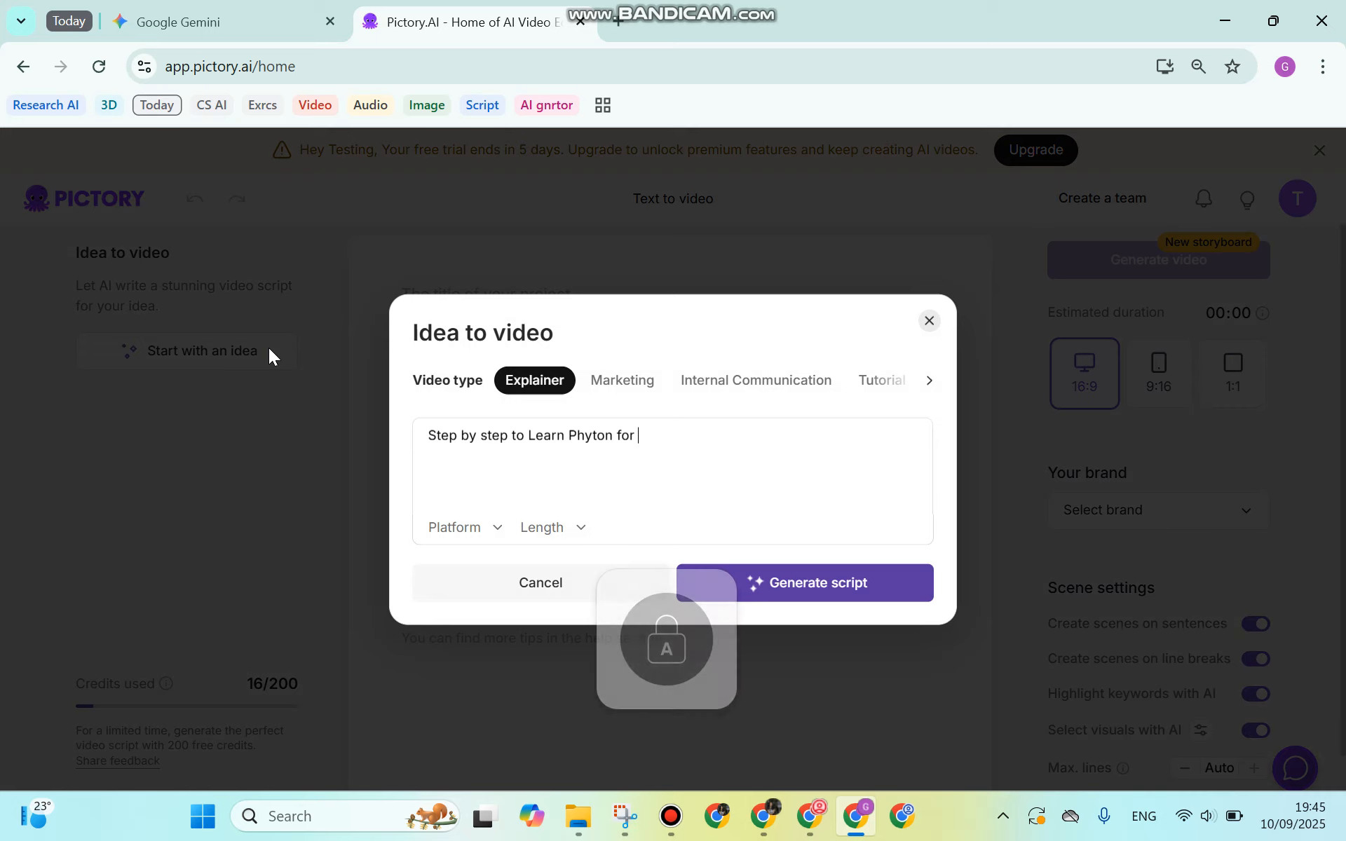
pyautogui.write('the')
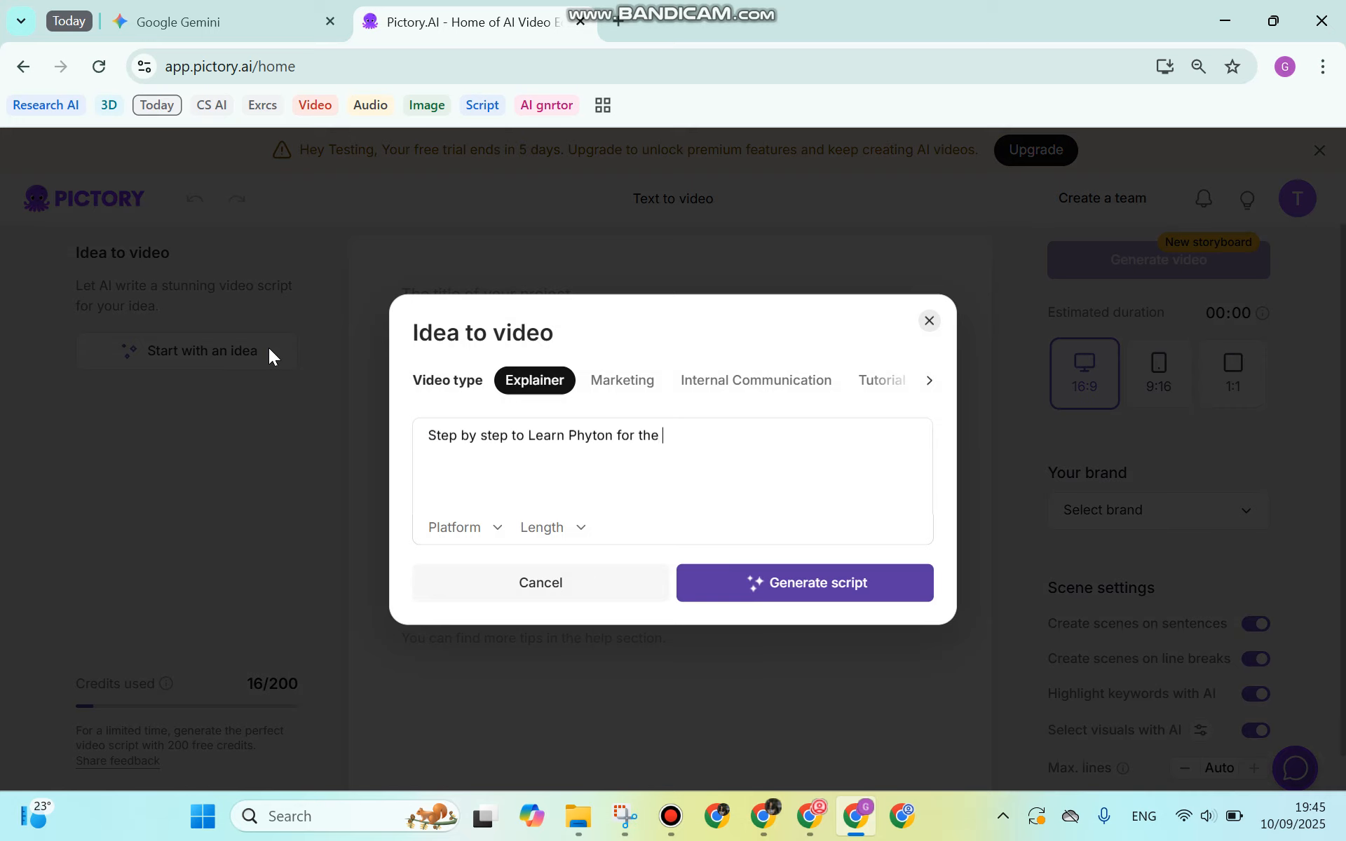
pyautogui.write(' beginners')
# Look through the available target platforms for the video idea and choose YouTube.
pyautogui.click(483, 537)
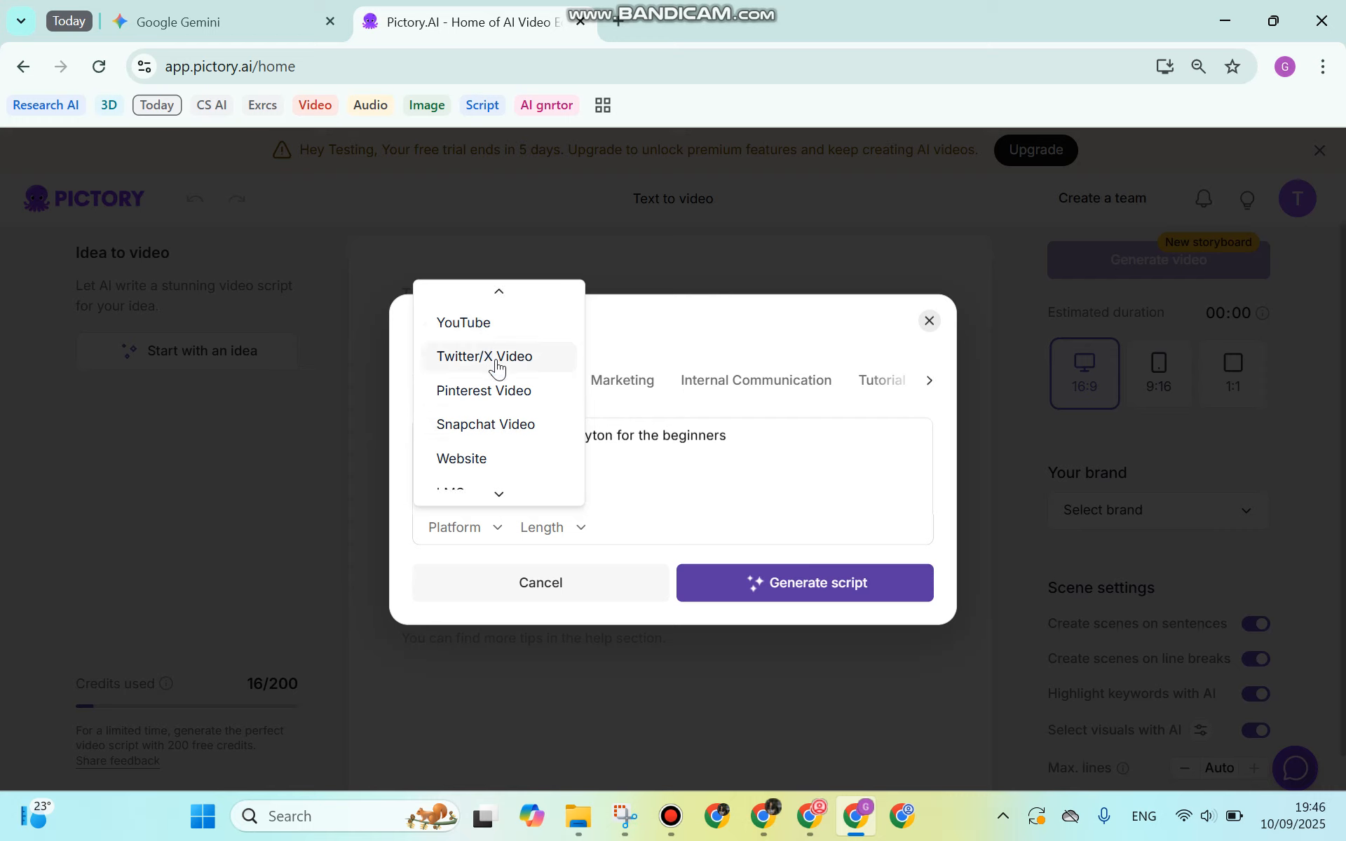
pyautogui.scroll(-2, 502, 428)
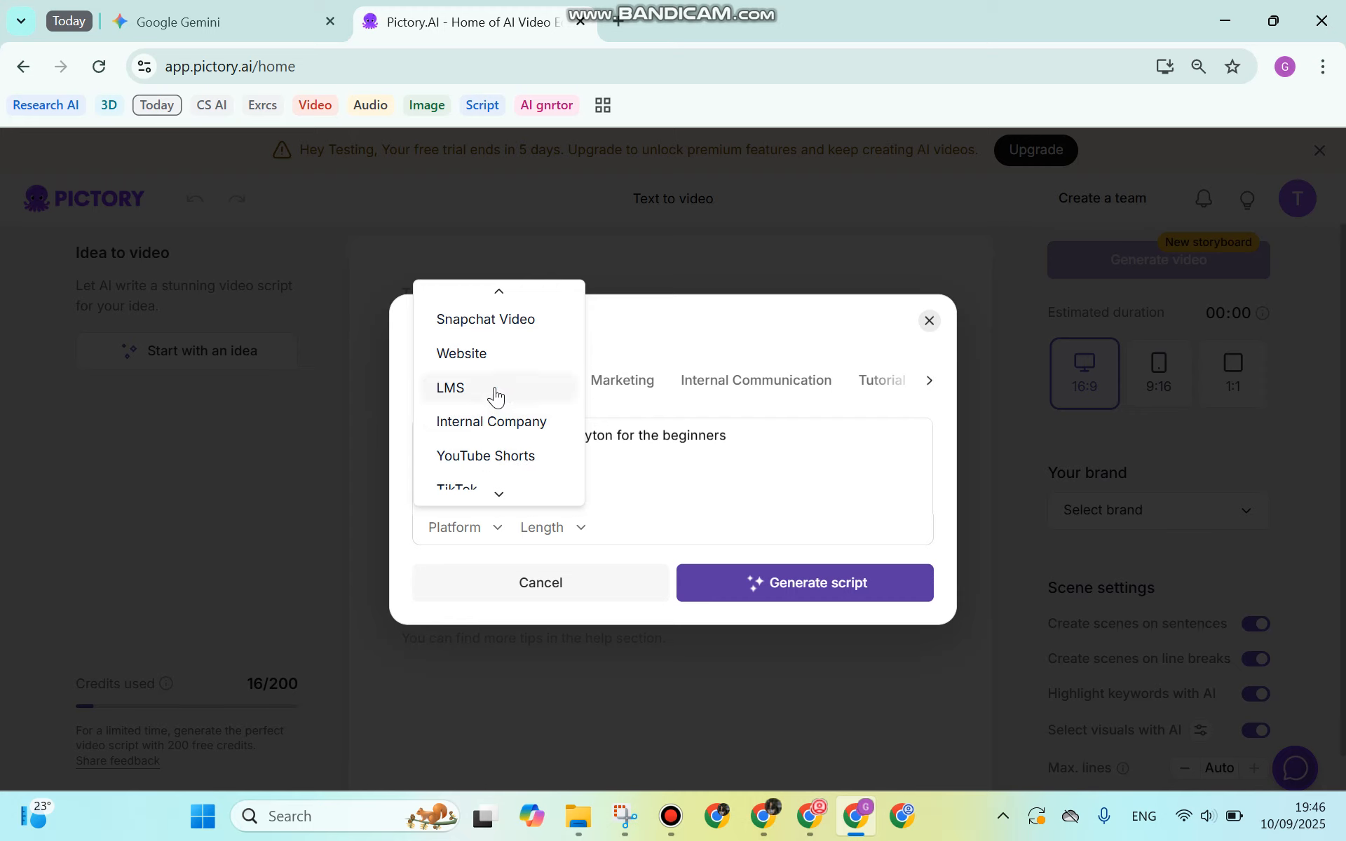
pyautogui.scroll(-3, 495, 396)
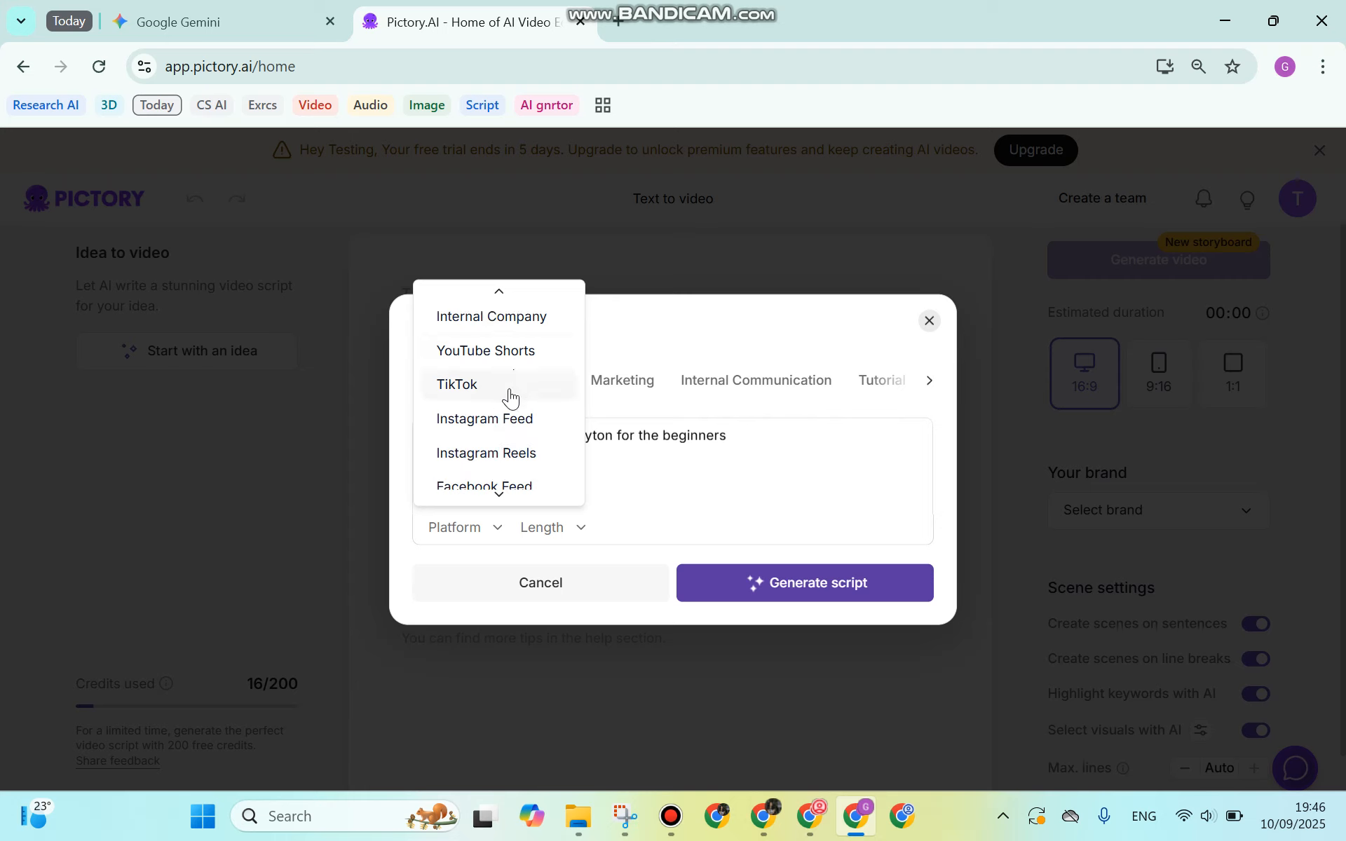
pyautogui.scroll(-3, 510, 397)
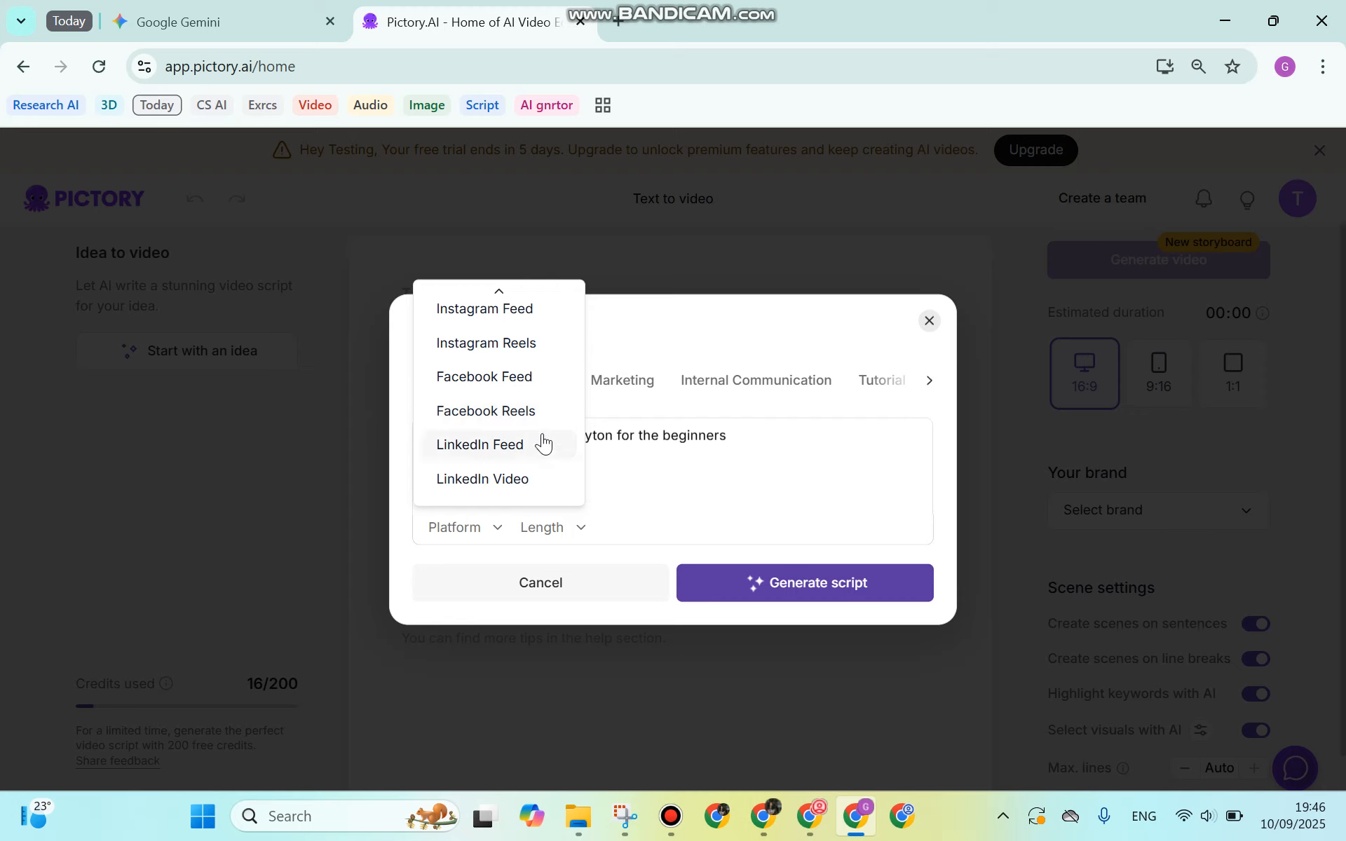
pyautogui.scroll(5, 526, 396)
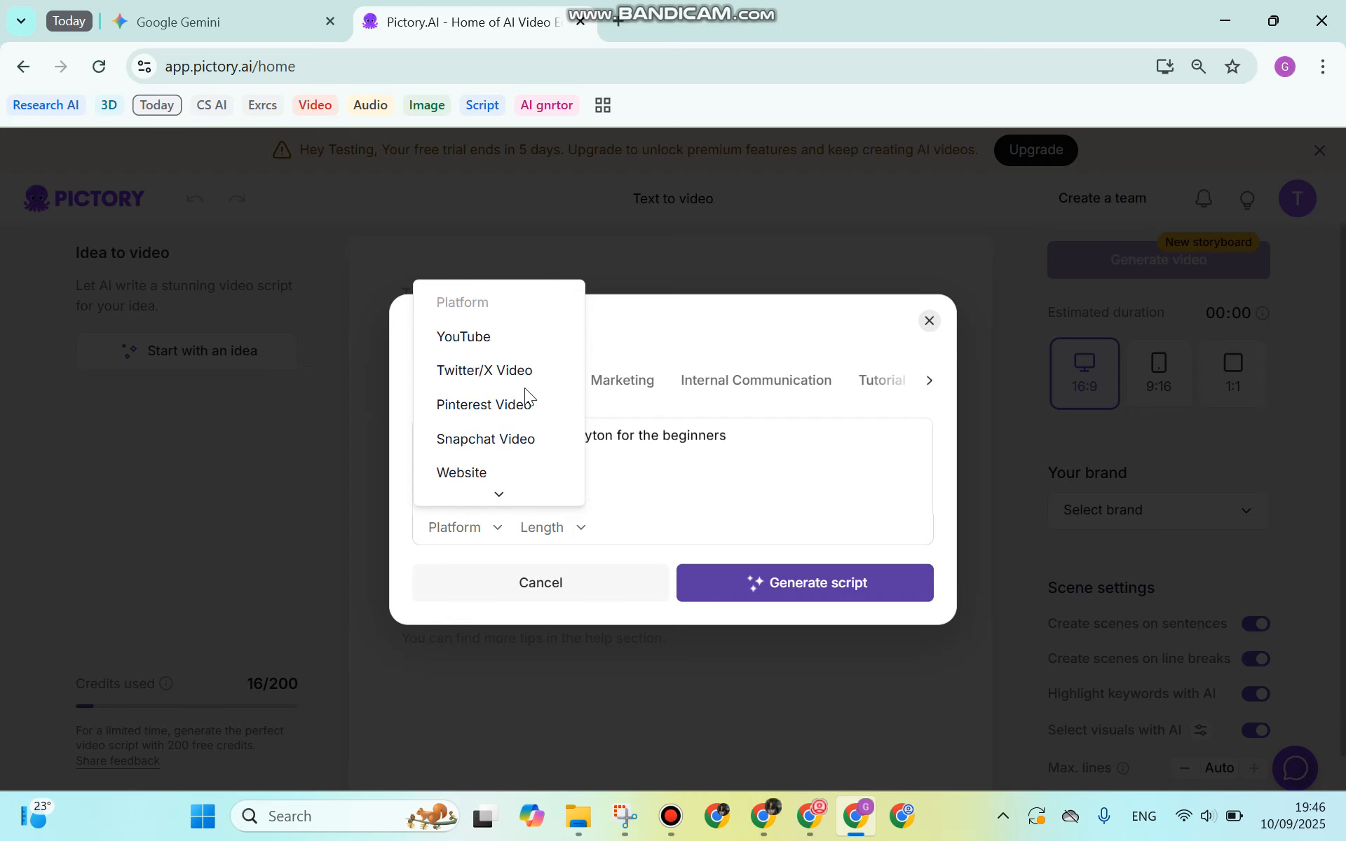
pyautogui.click(496, 340)
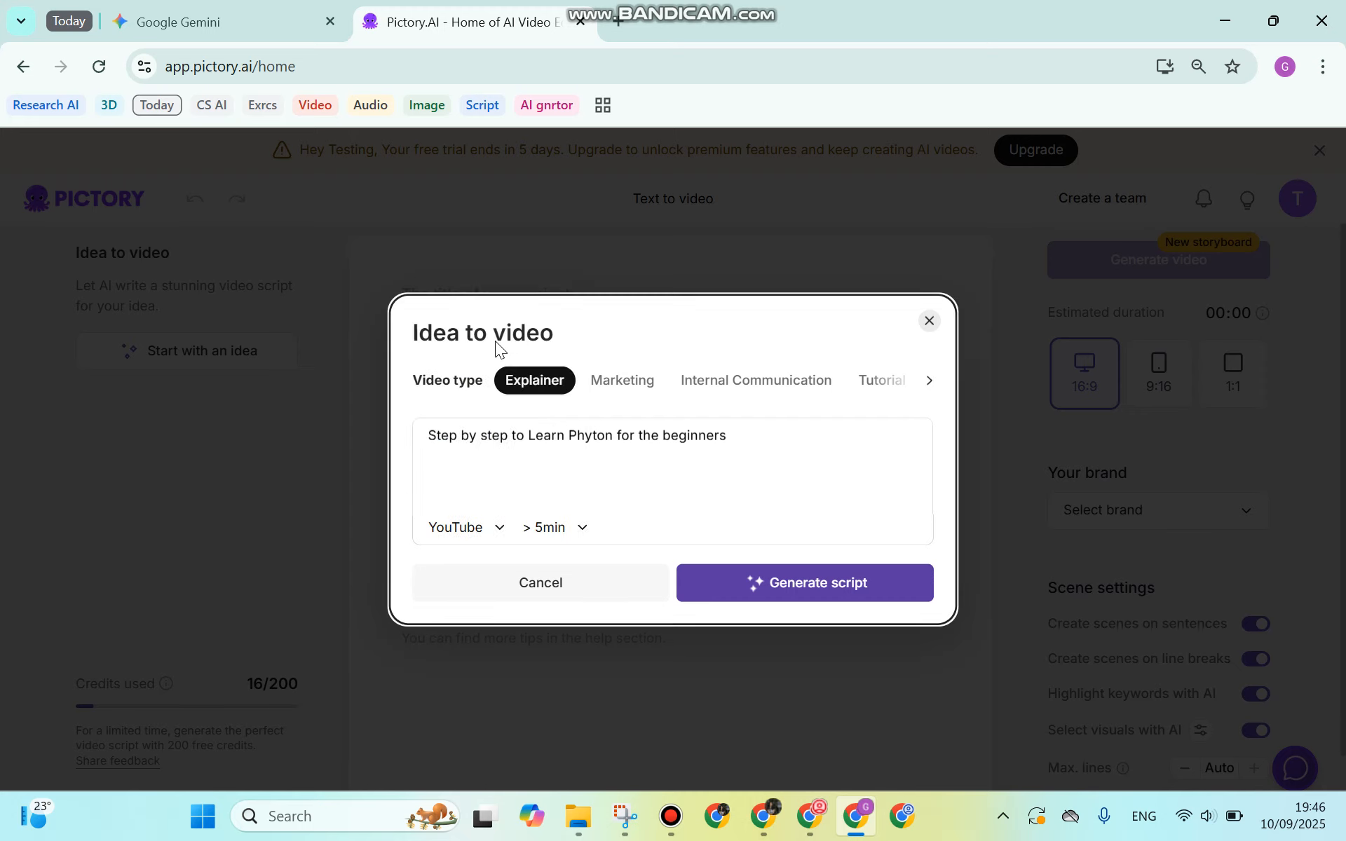
# Set the video length to 1min and generate the script.
pyautogui.click(568, 531)
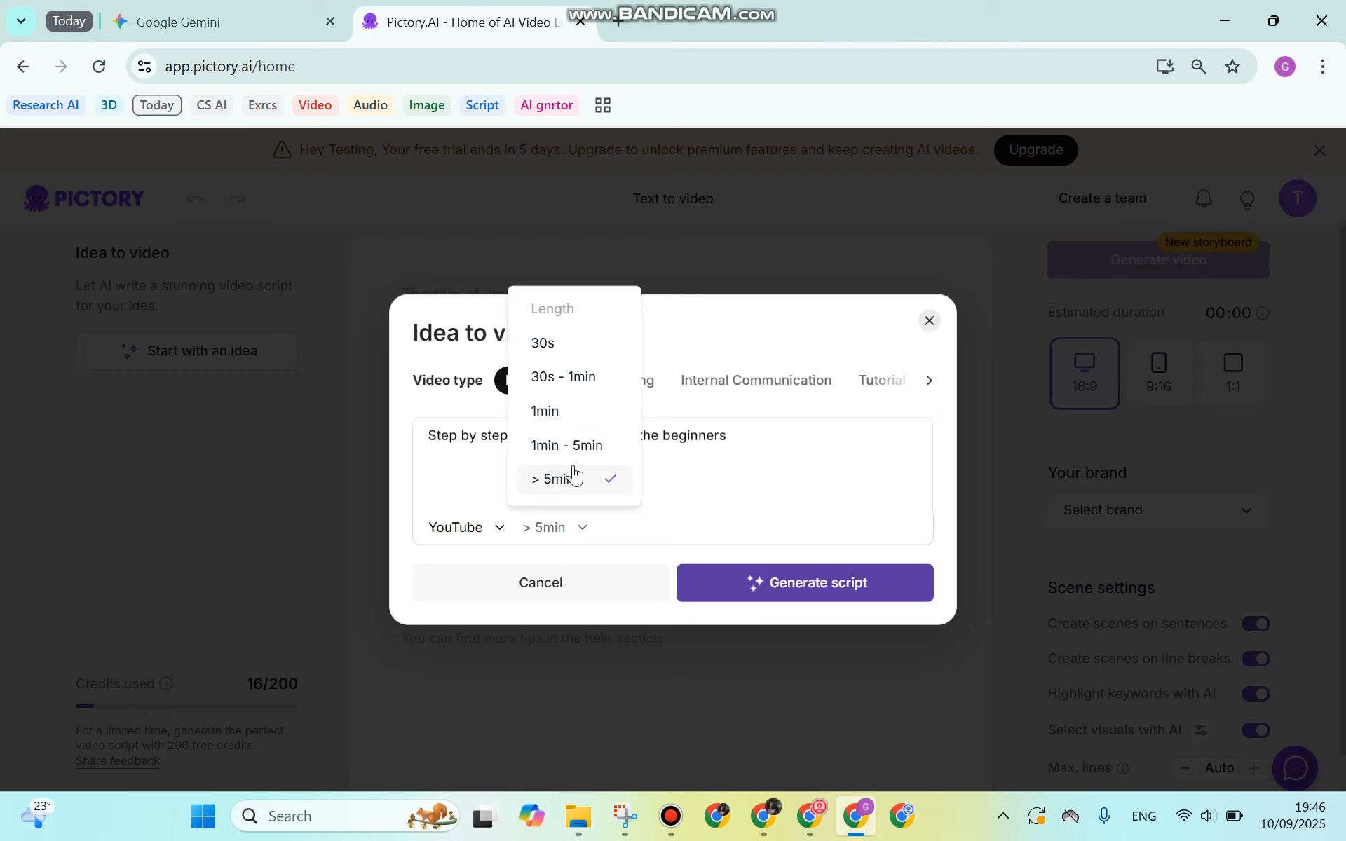
pyautogui.click(572, 421)
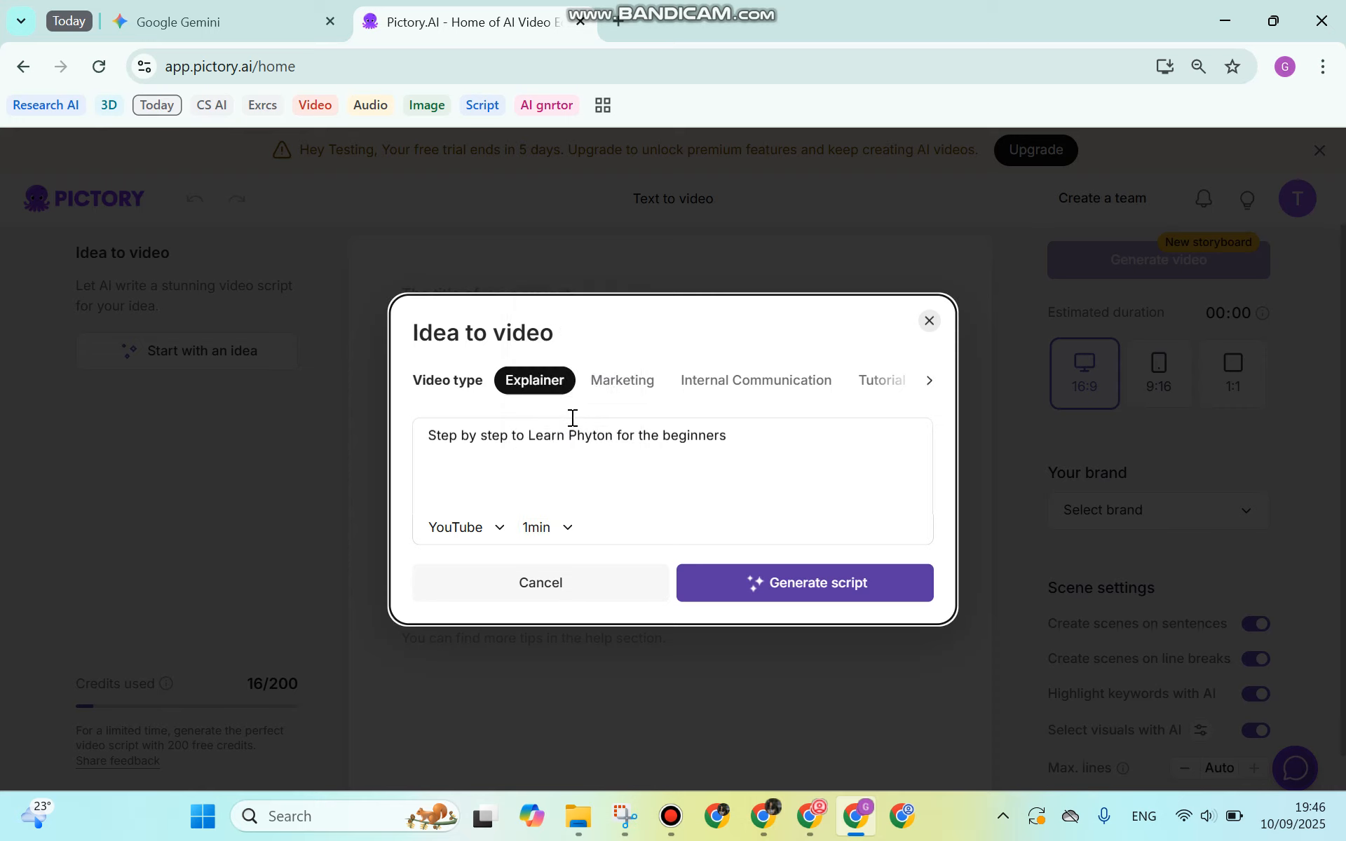
pyautogui.click(790, 583)
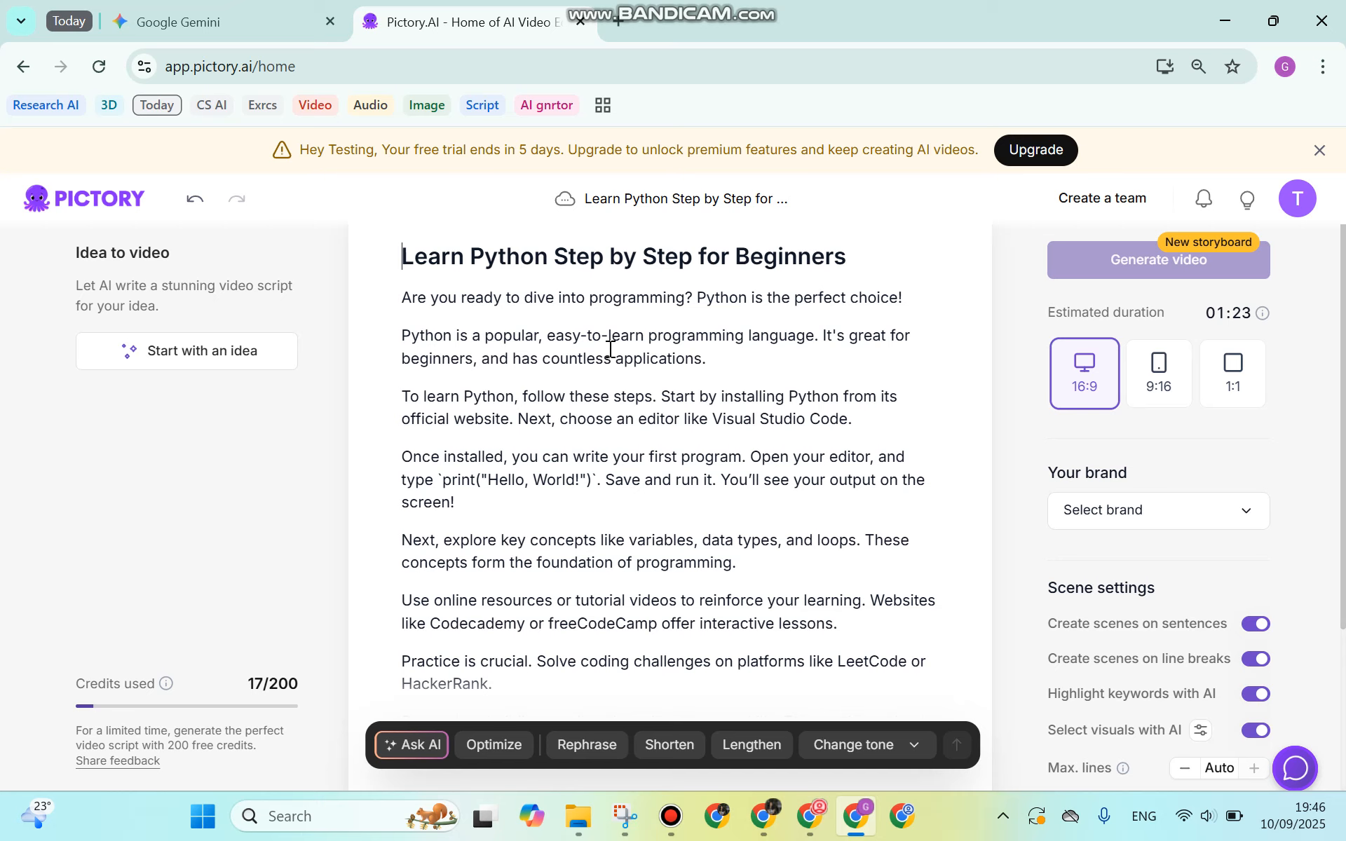
# Read through the generated Python script and generate the 16:9 video storyboard from it.
pyautogui.scroll(-3, 628, 382)
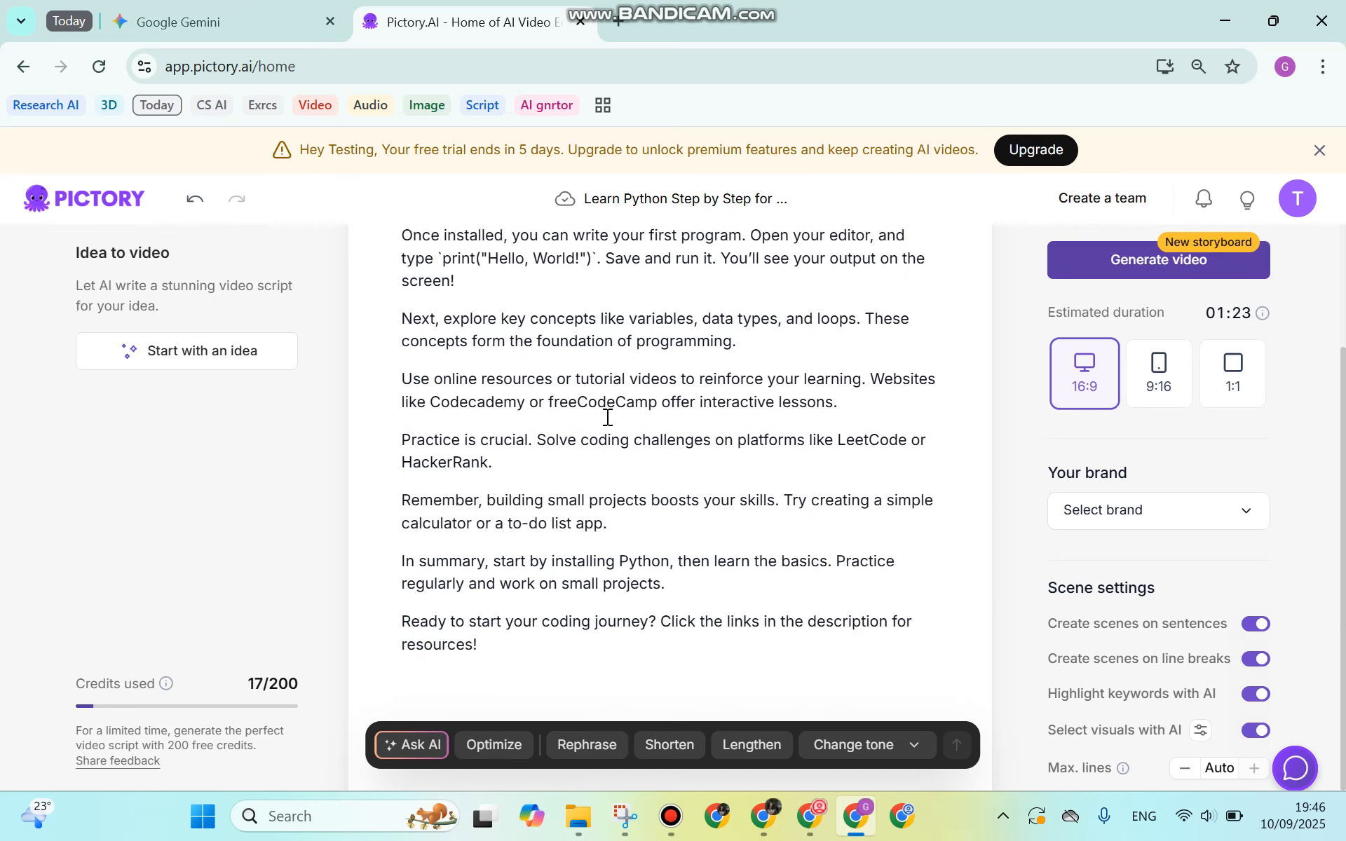
pyautogui.scroll(3, 608, 416)
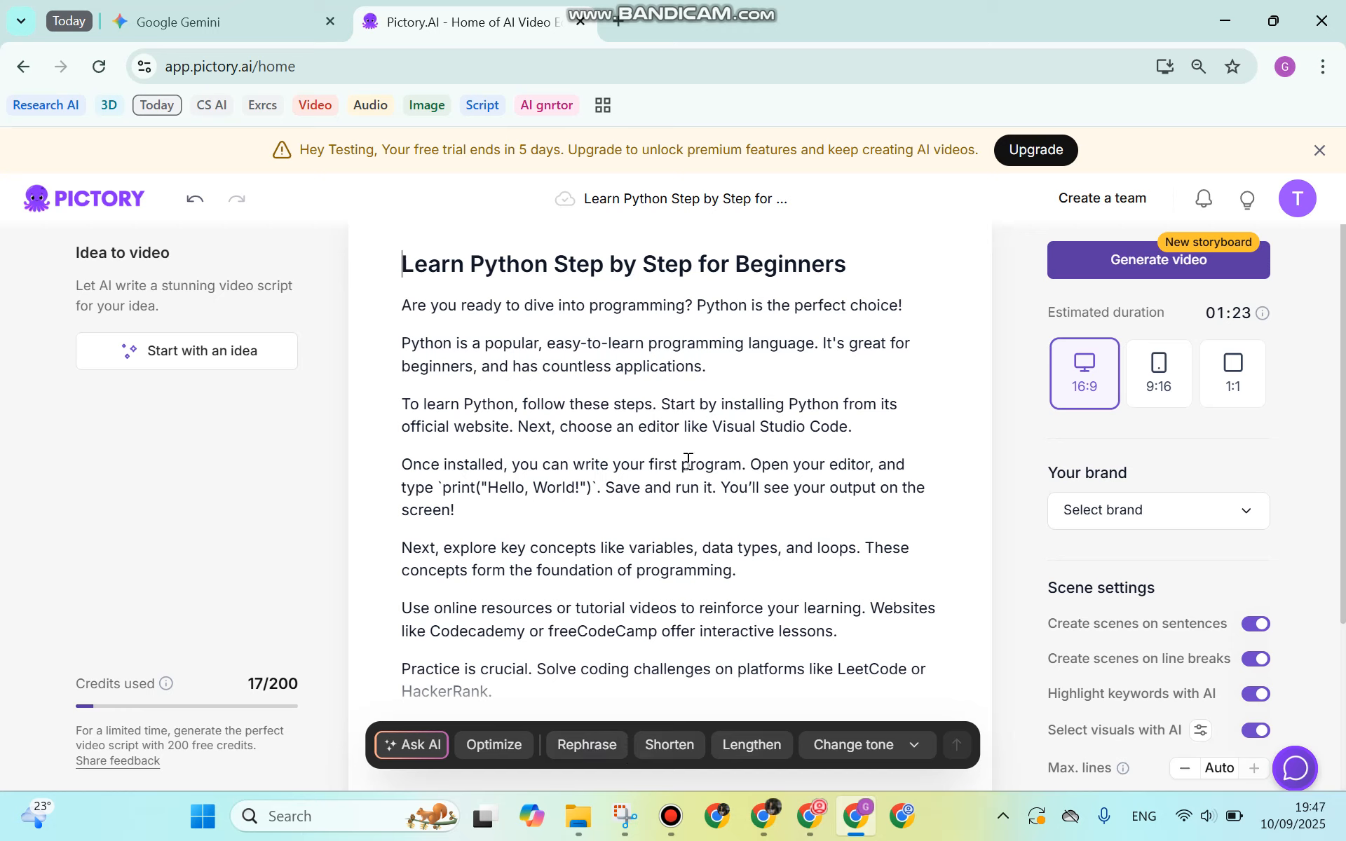
pyautogui.scroll(-3, 687, 460)
pyautogui.scroll(3, 688, 461)
pyautogui.click(1095, 273)
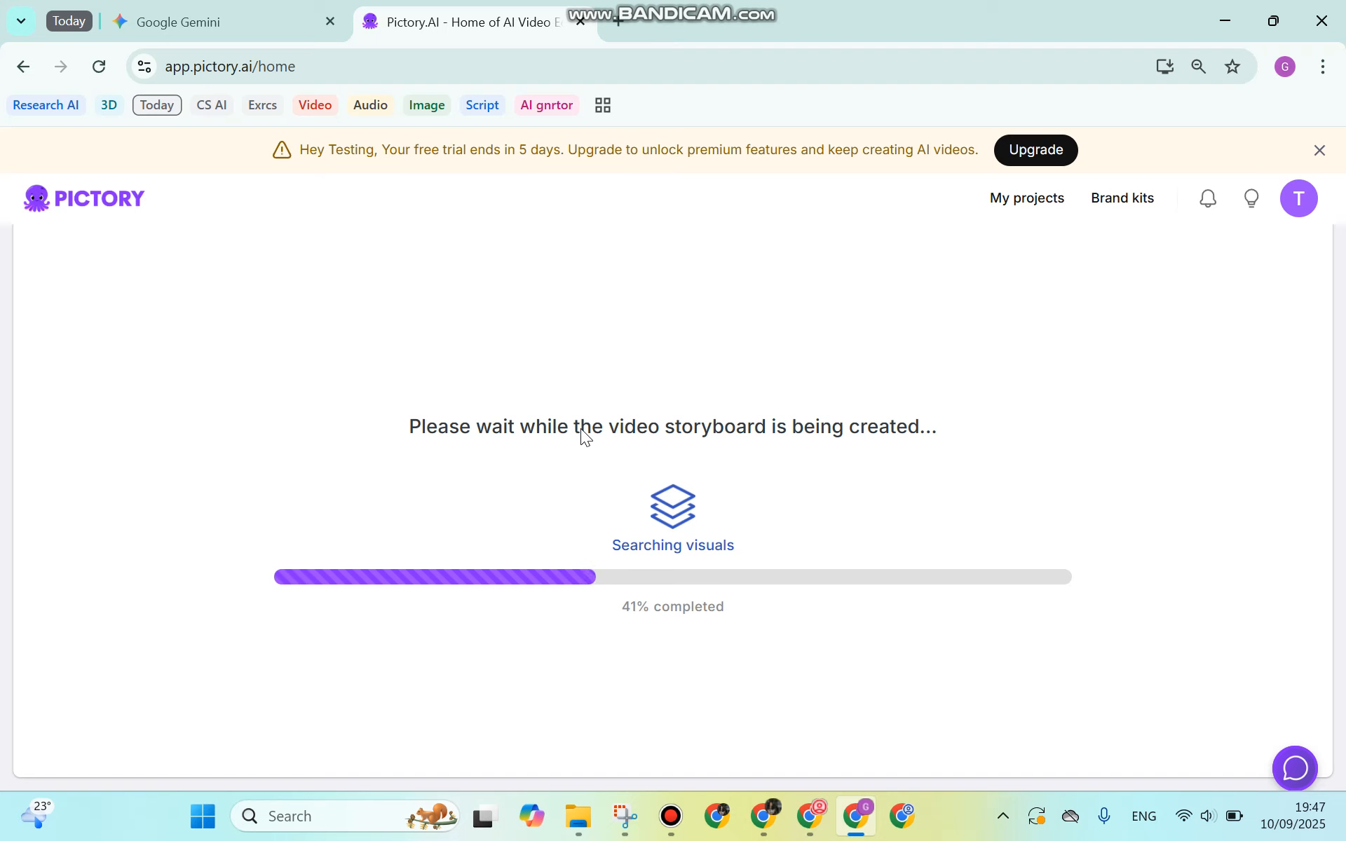
pyautogui.moveTo(731, 9)
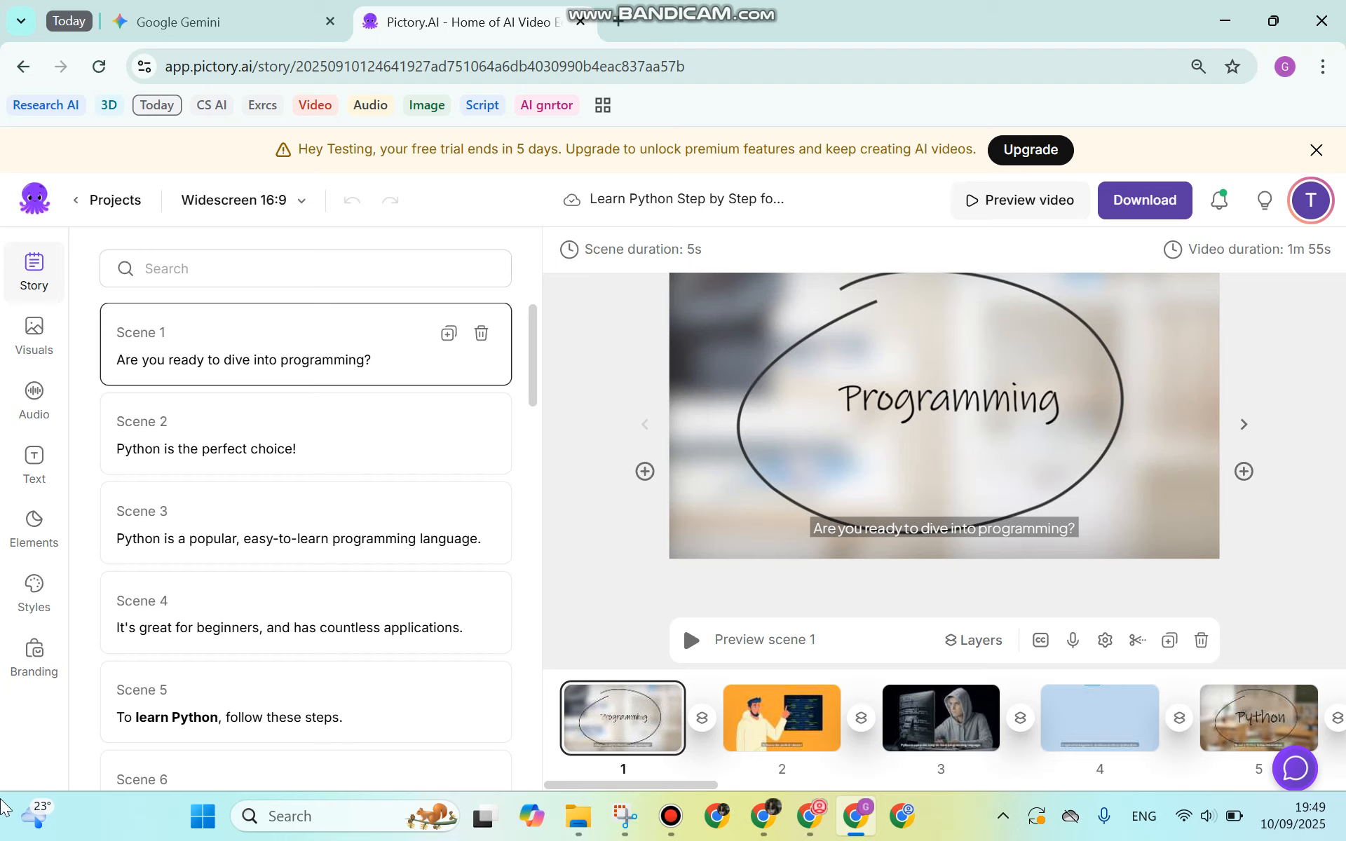
# View scenes 2, 3 and 4 of the story and return to scene 1.
pyautogui.click(347, 457)
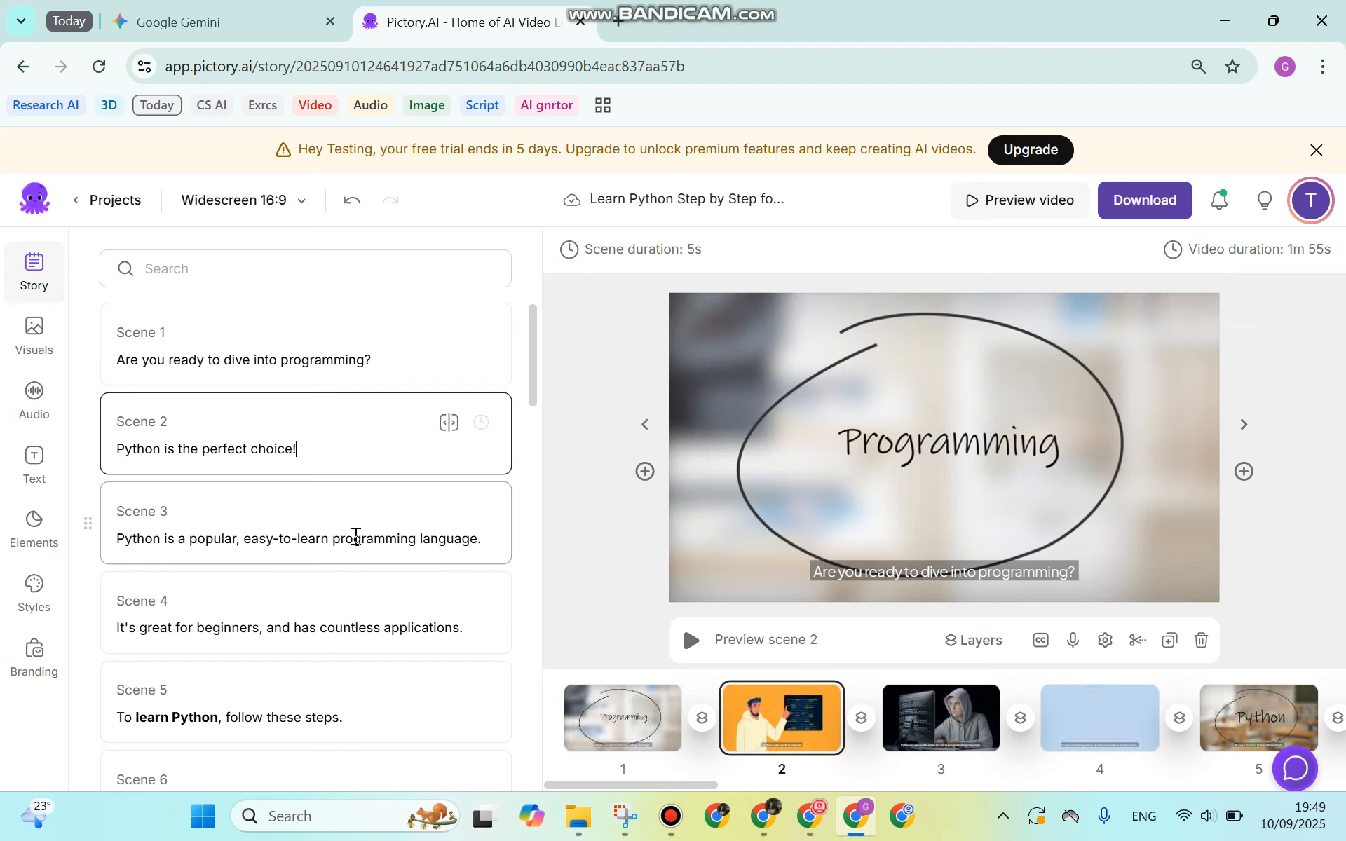
pyautogui.click(354, 520)
pyautogui.click(322, 610)
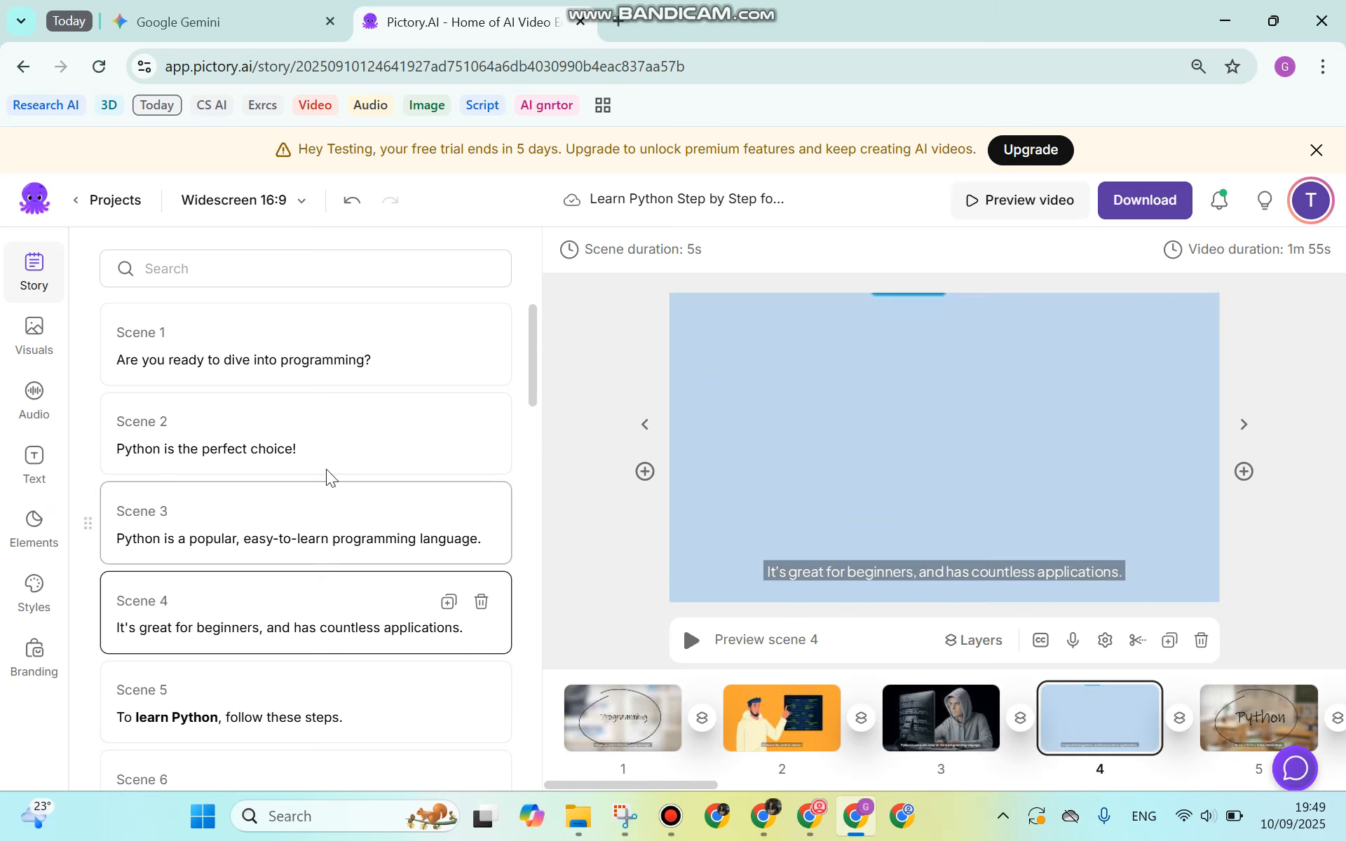
pyautogui.click(330, 358)
# Open the on-screen caption of scene 1 for text editing twice, leaving it each time.
pyautogui.click(922, 573)
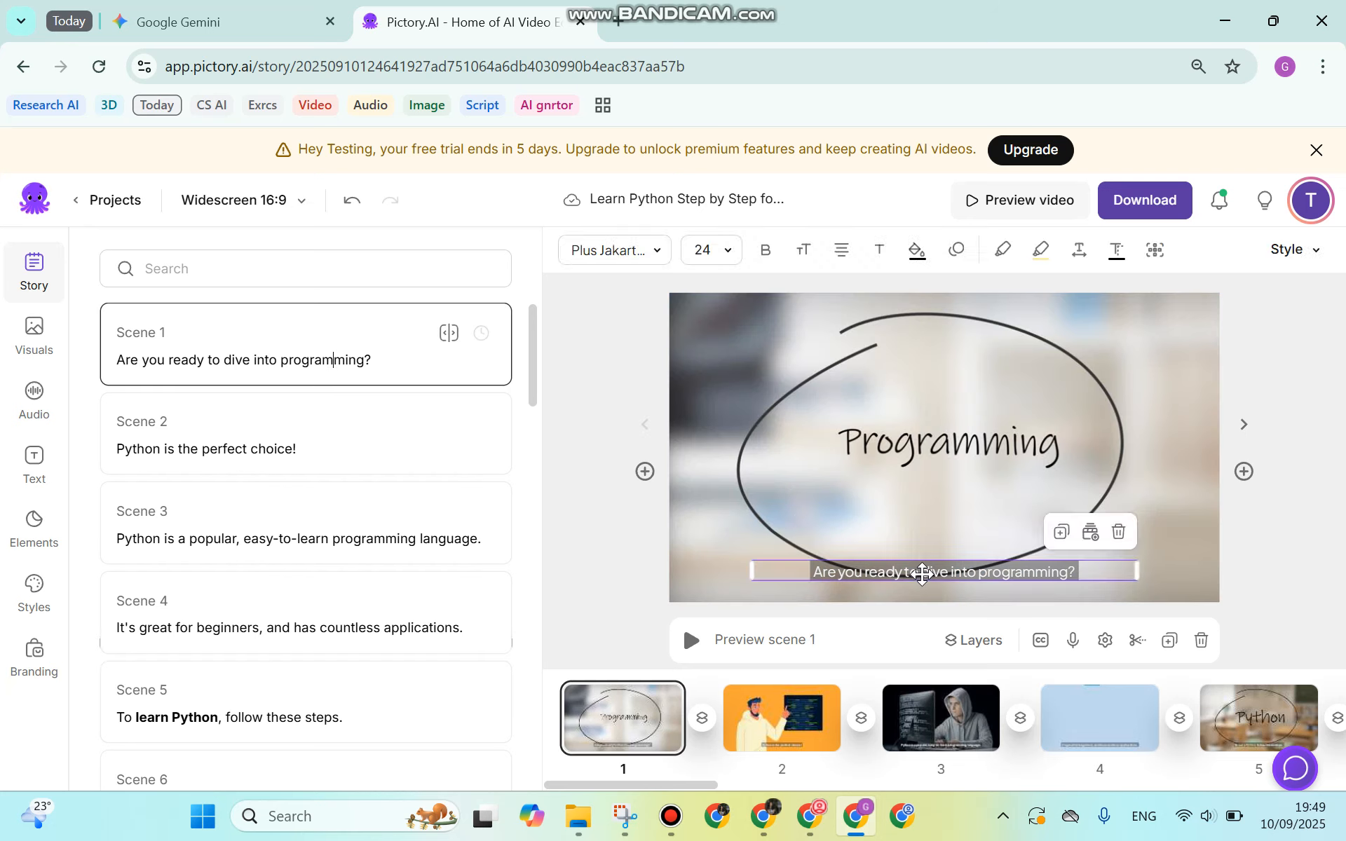
pyautogui.doubleClick(1098, 572)
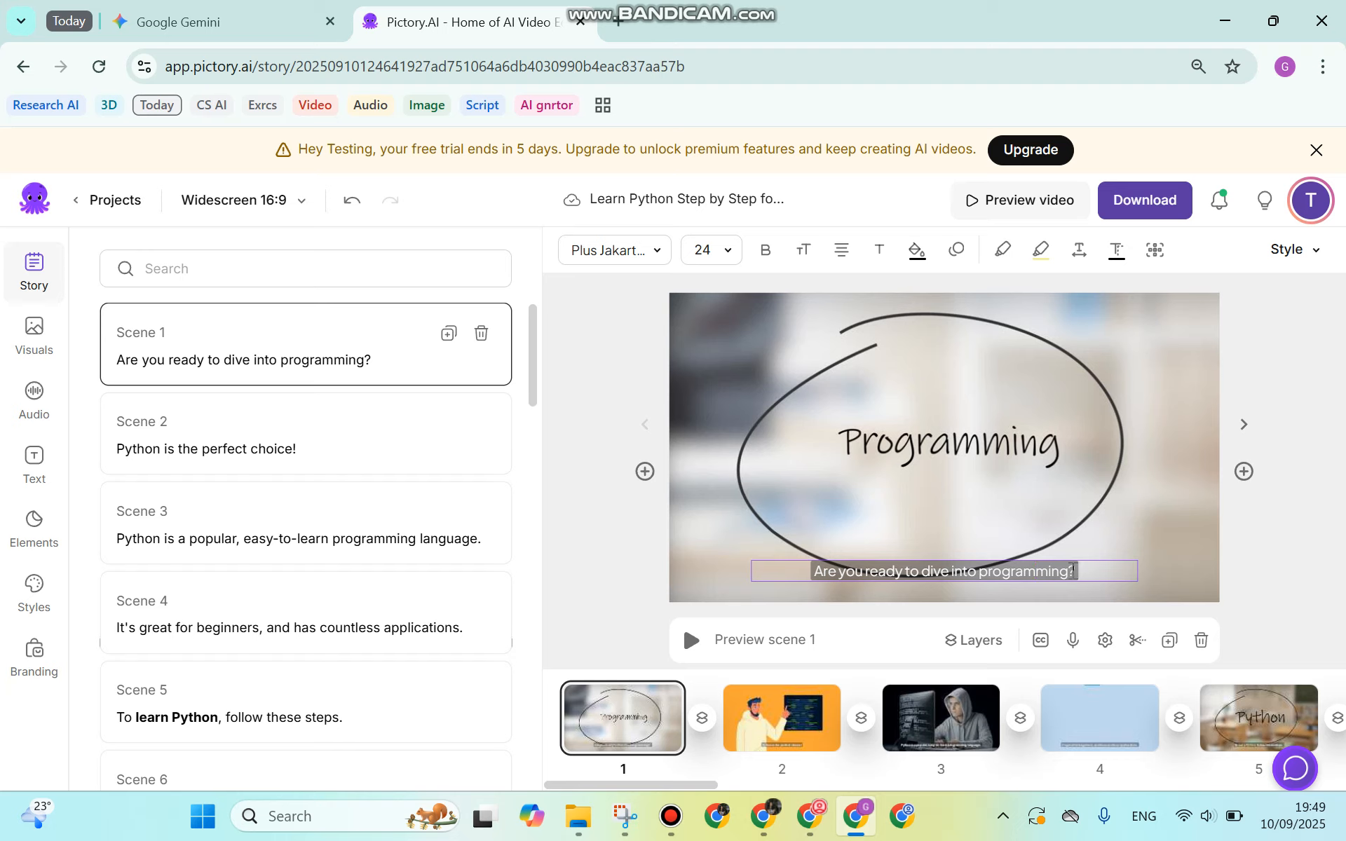
pyautogui.click(1238, 561)
pyautogui.click(1070, 569)
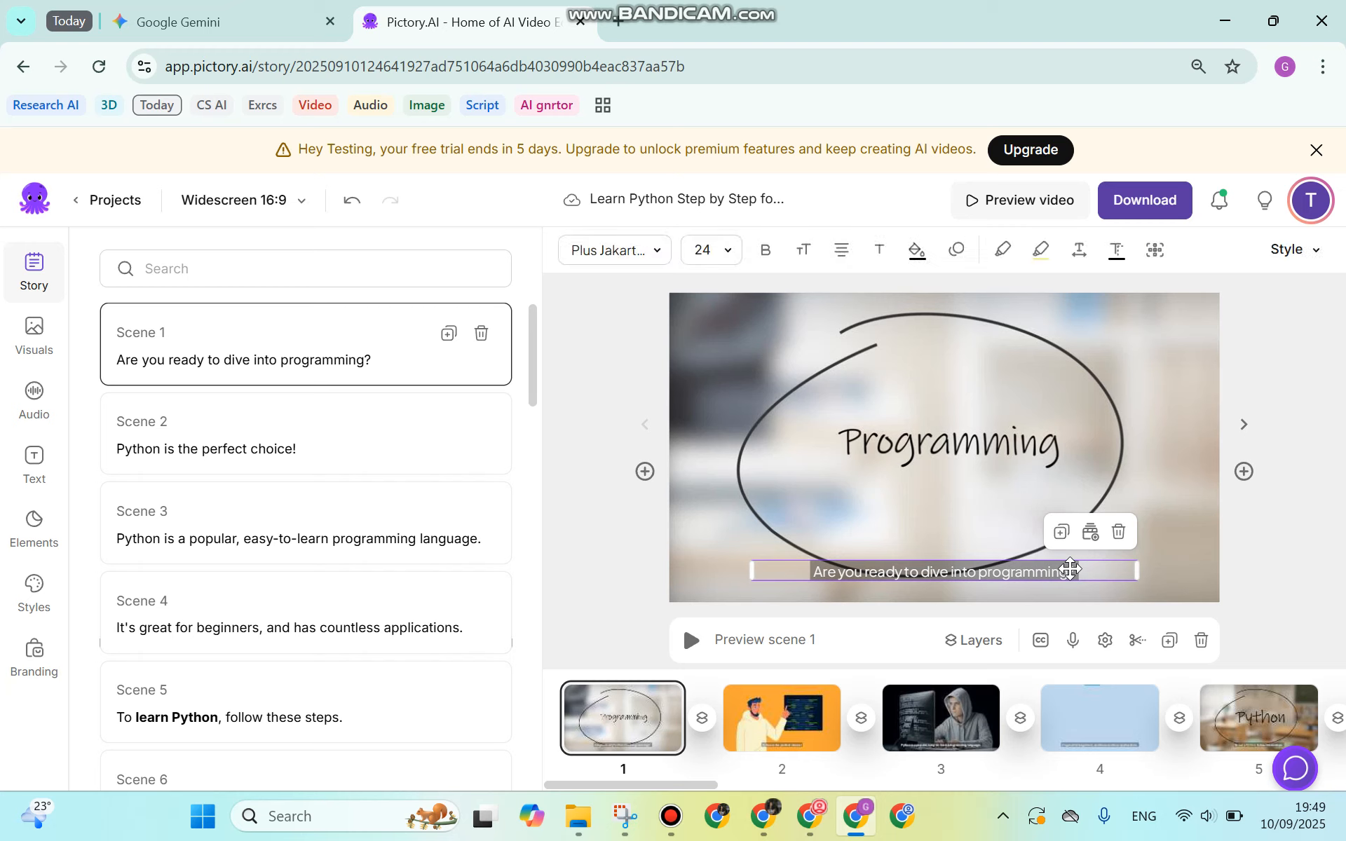
pyautogui.doubleClick(1070, 570)
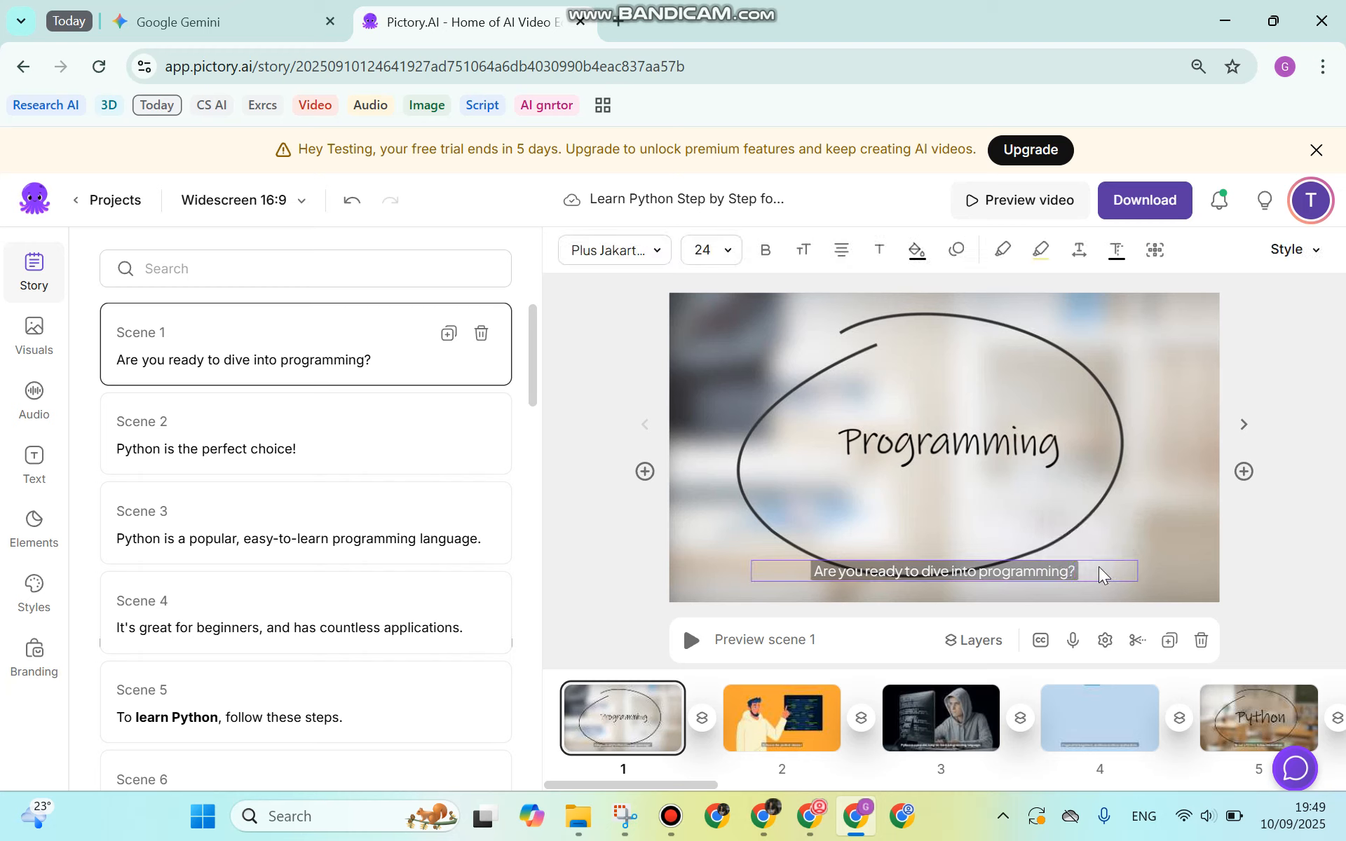
pyautogui.click(1301, 558)
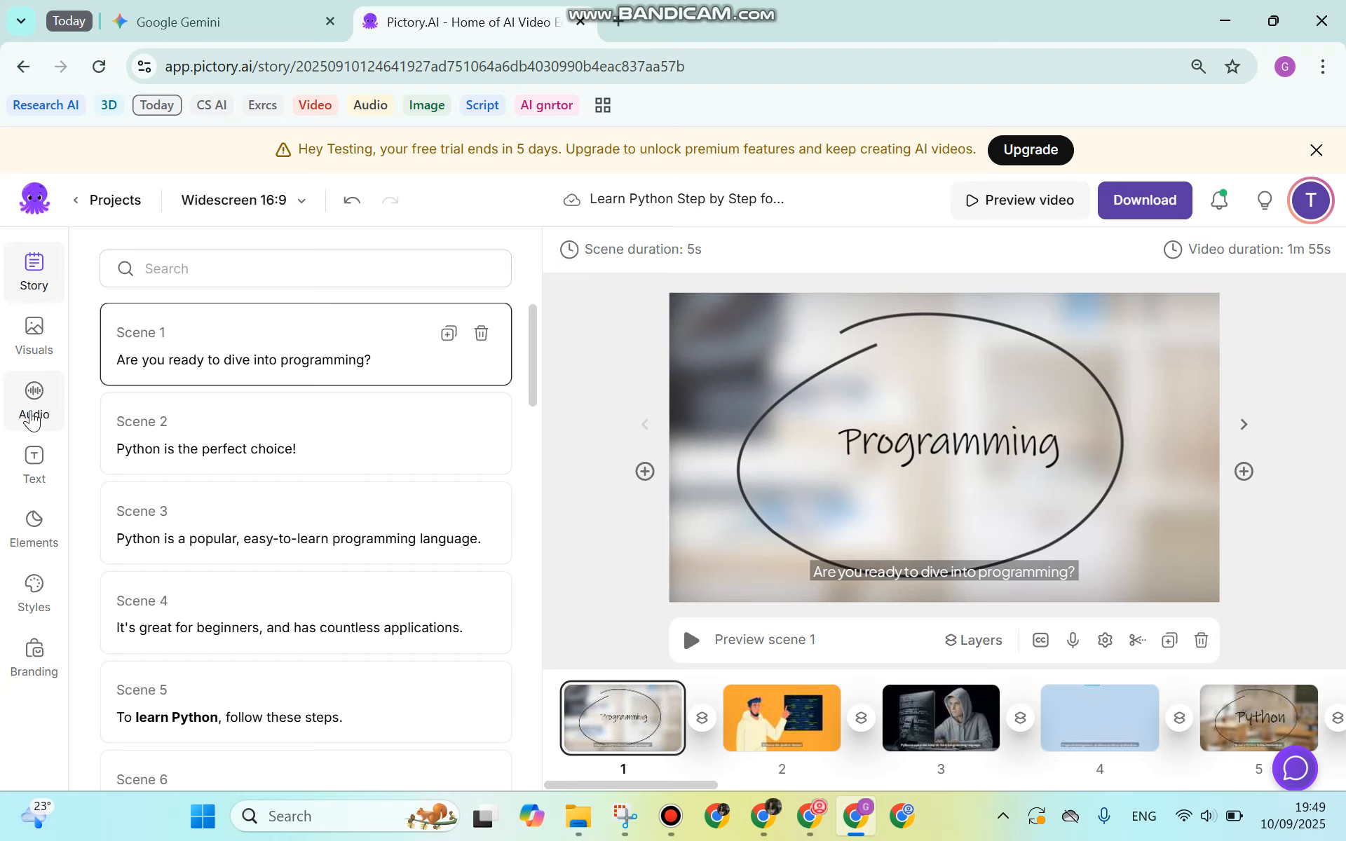
# Browse the premium English voiceovers and listen to the sample of the Adam (legacy) male voice.
pyautogui.doubleClick(34, 408)
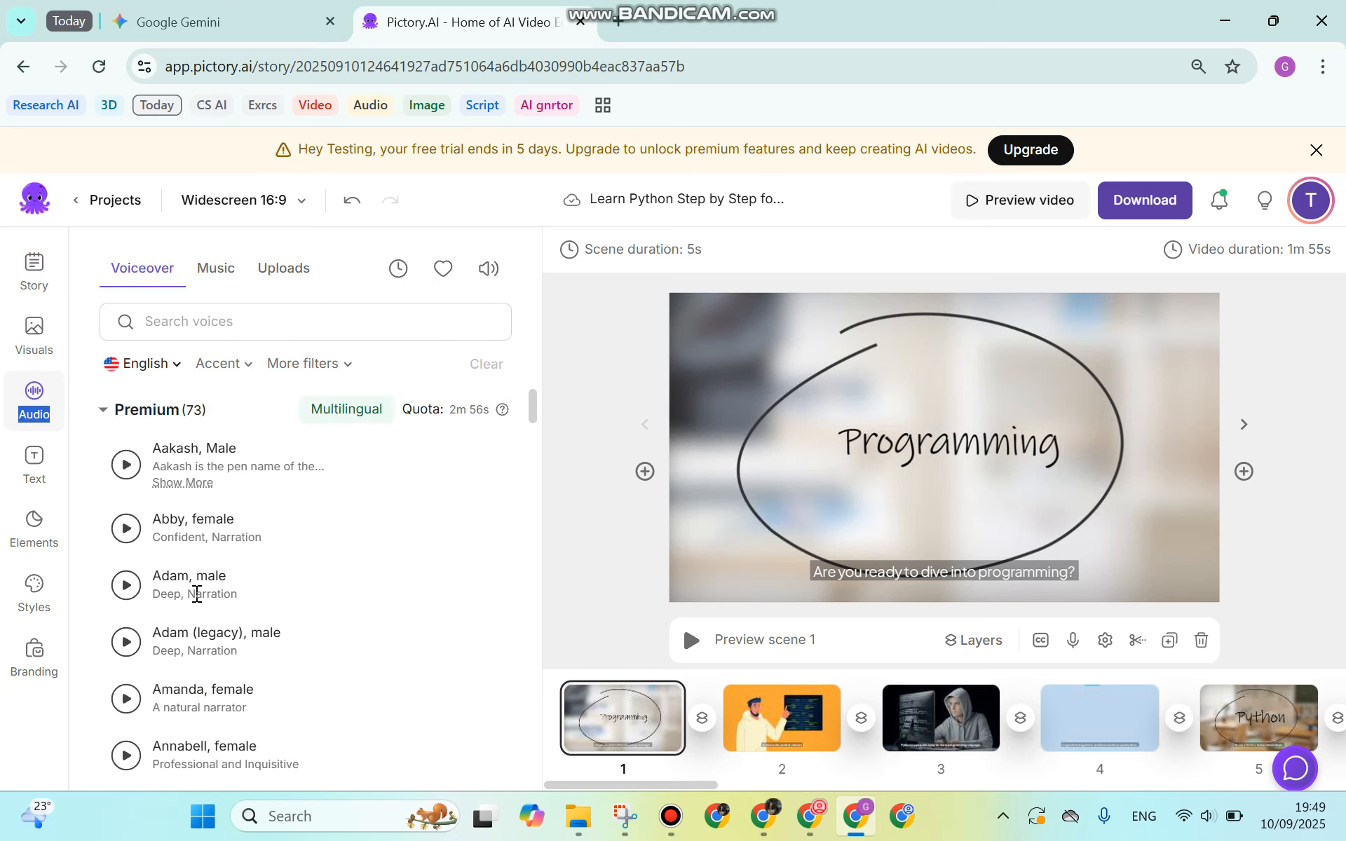
pyautogui.click(125, 643)
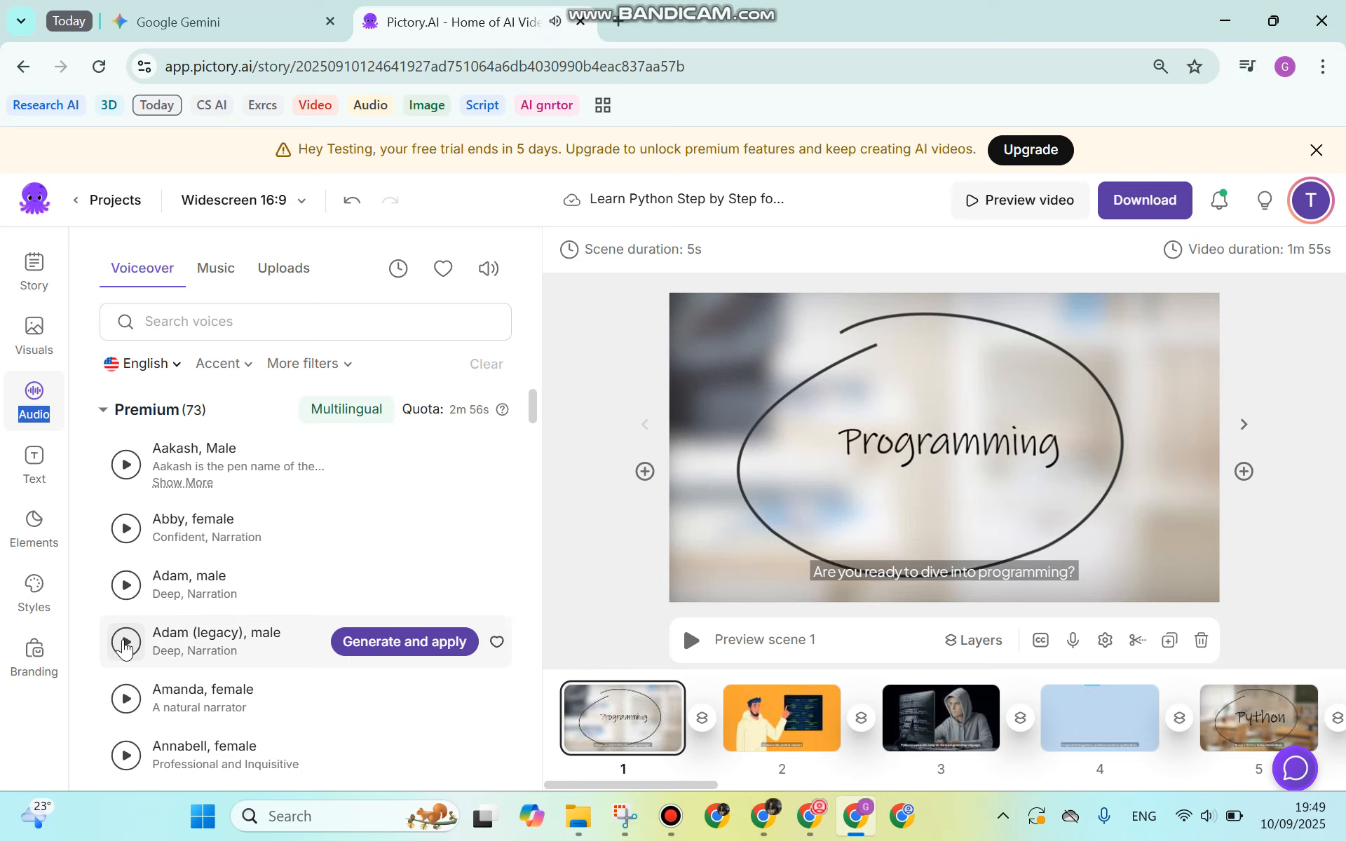
pyautogui.scroll(-3, 161, 643)
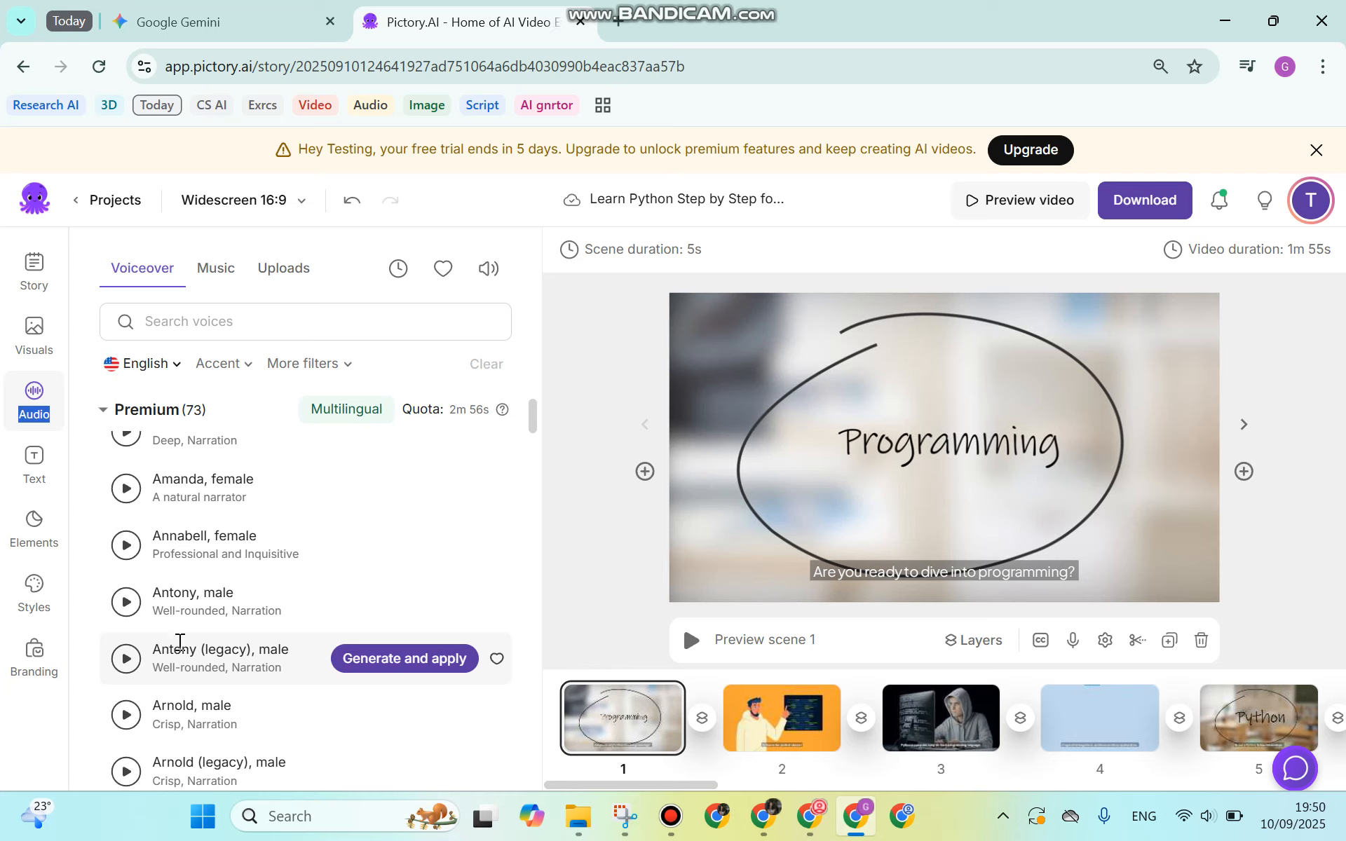
pyautogui.scroll(-1, 180, 642)
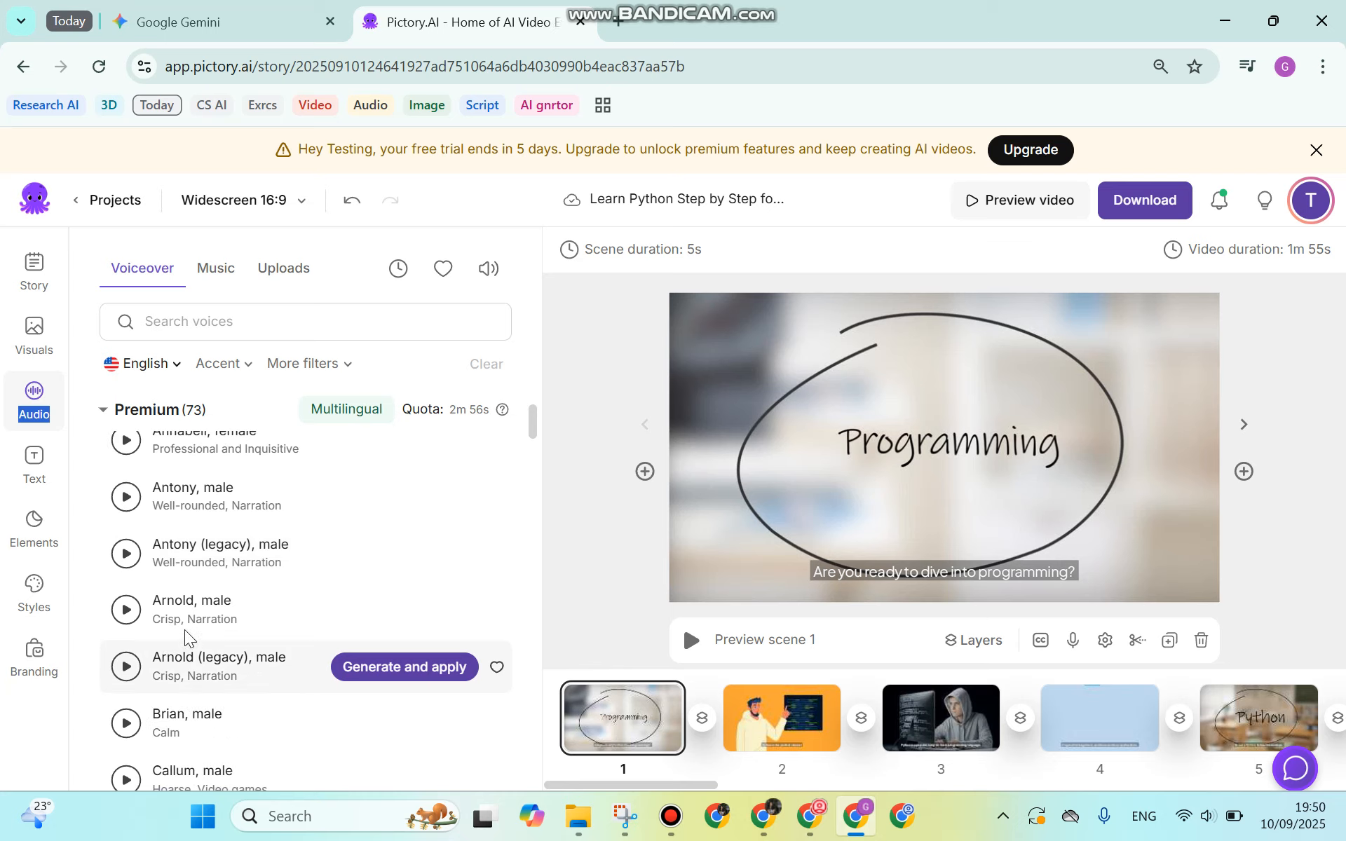
pyautogui.scroll(-3, 188, 627)
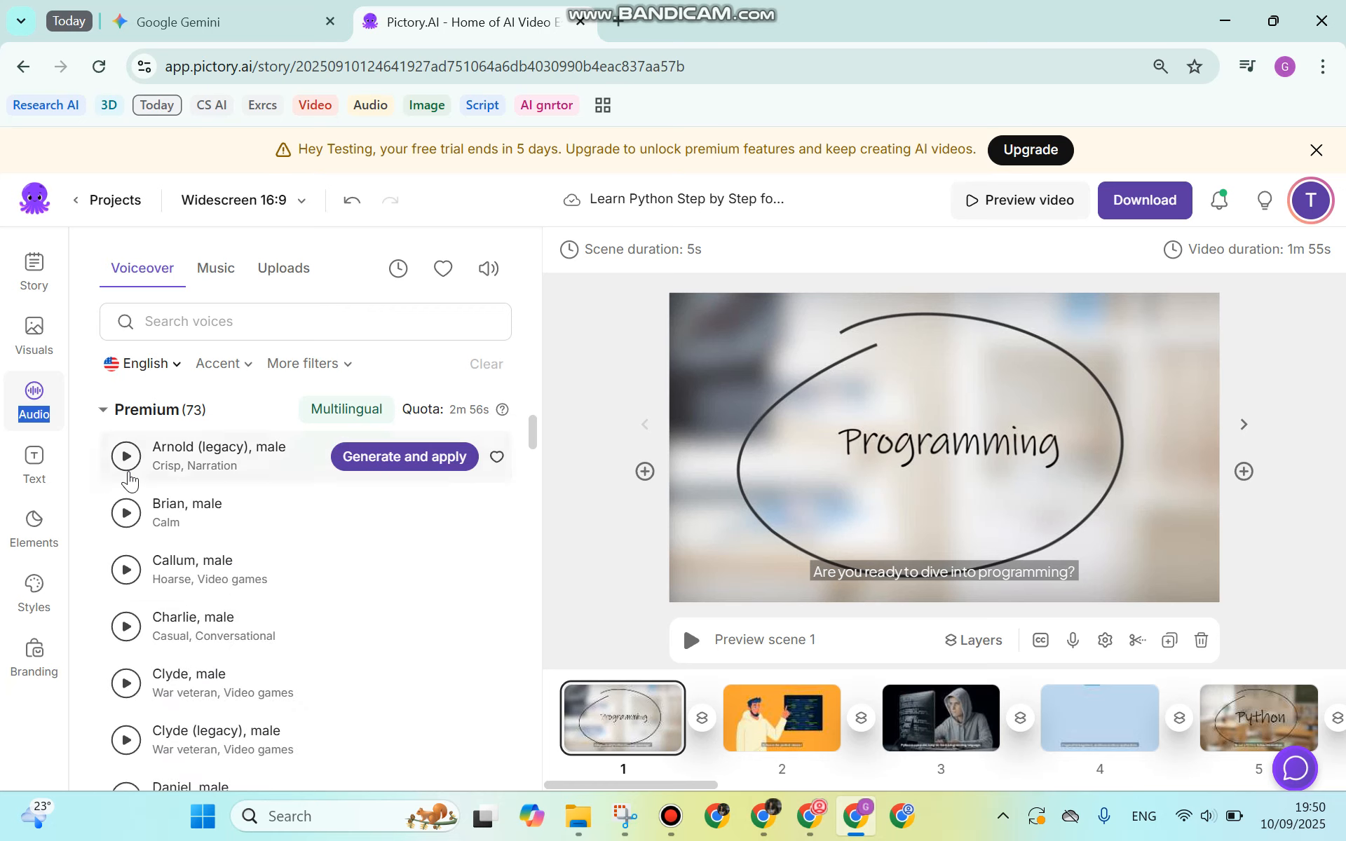
pyautogui.scroll(-5, 216, 576)
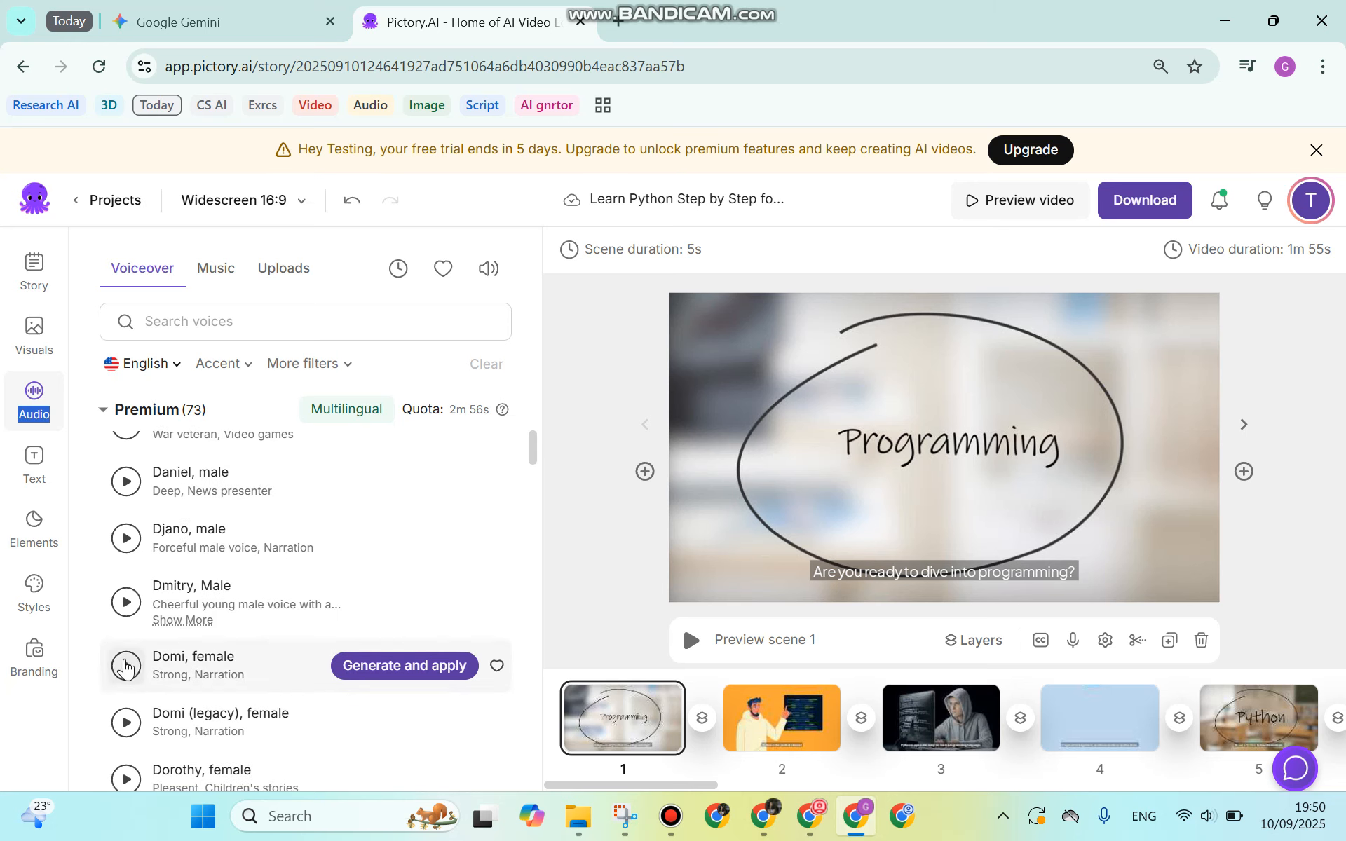
# Listen to the Domi and Domi (legacy) female voice samples, and generate and apply the Domi (legacy) voiceover.
pyautogui.click(126, 668)
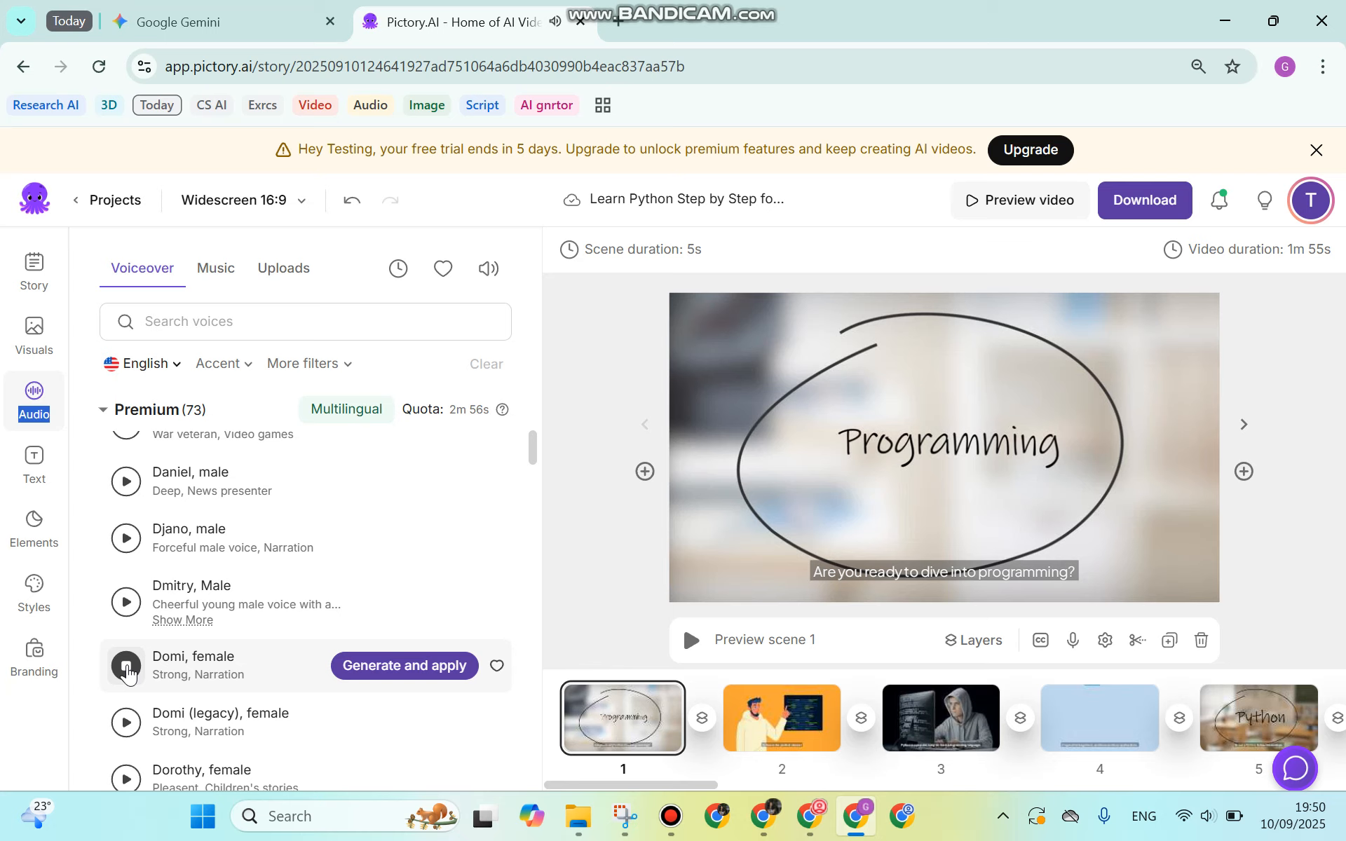
pyautogui.click(128, 724)
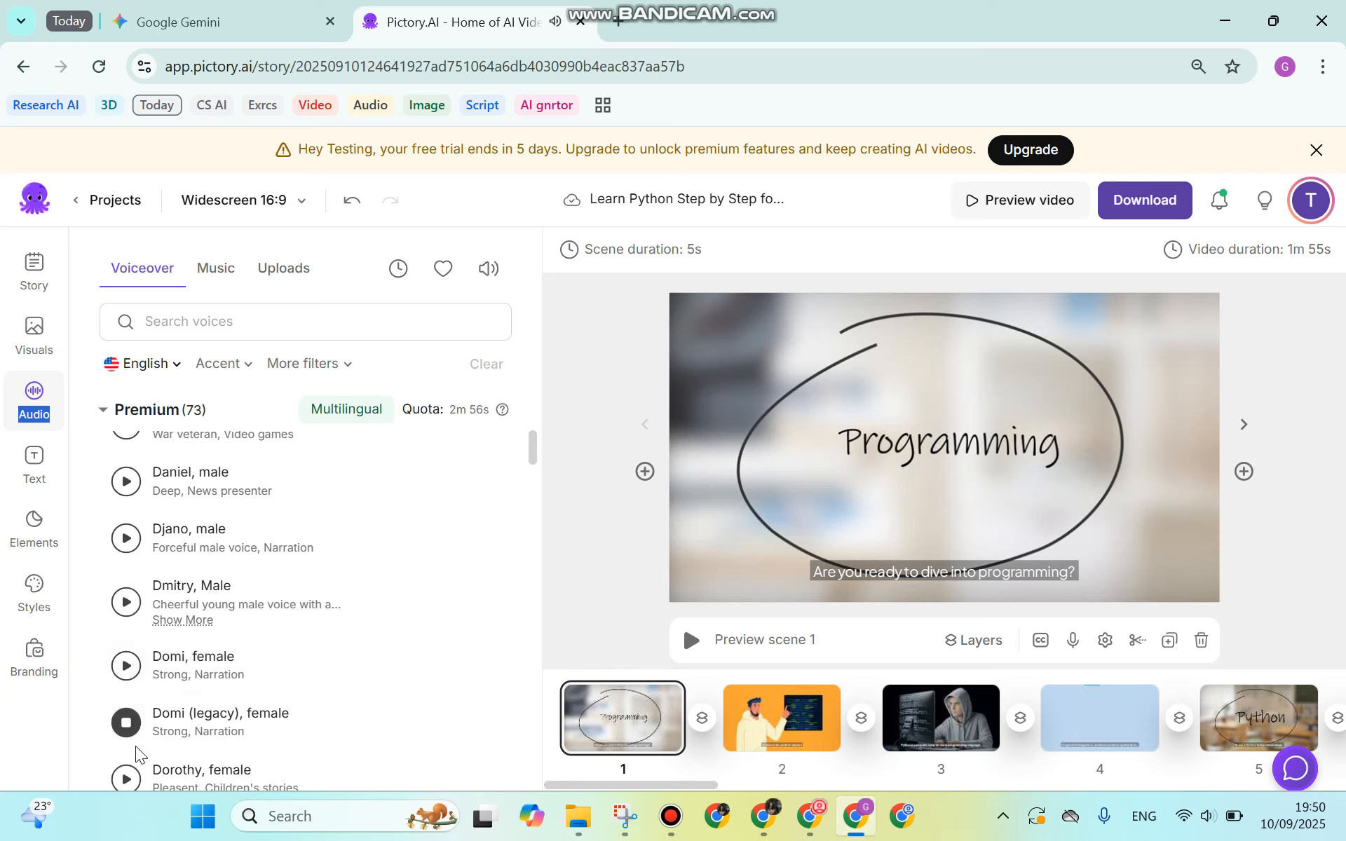
pyautogui.click(128, 725)
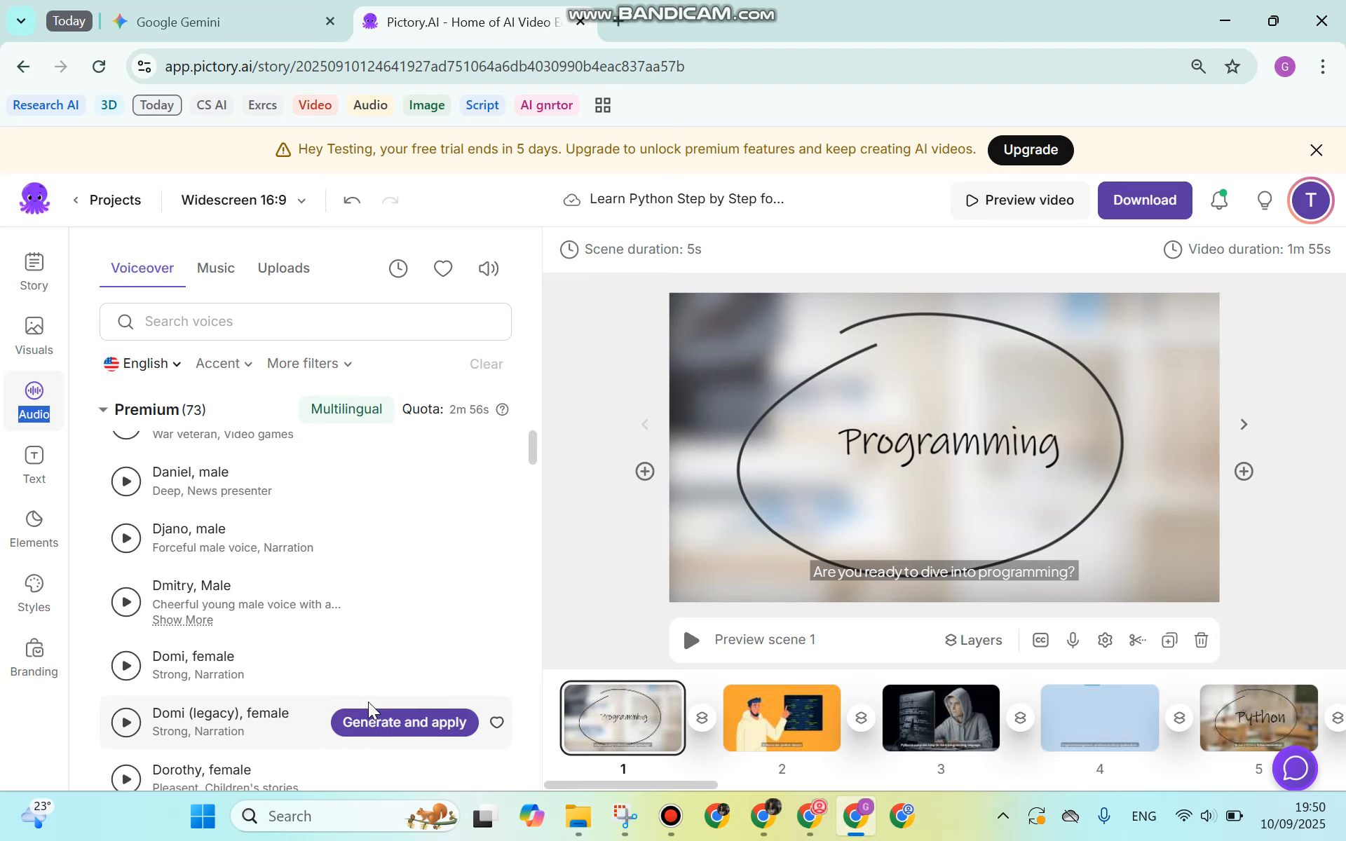
pyautogui.click(365, 722)
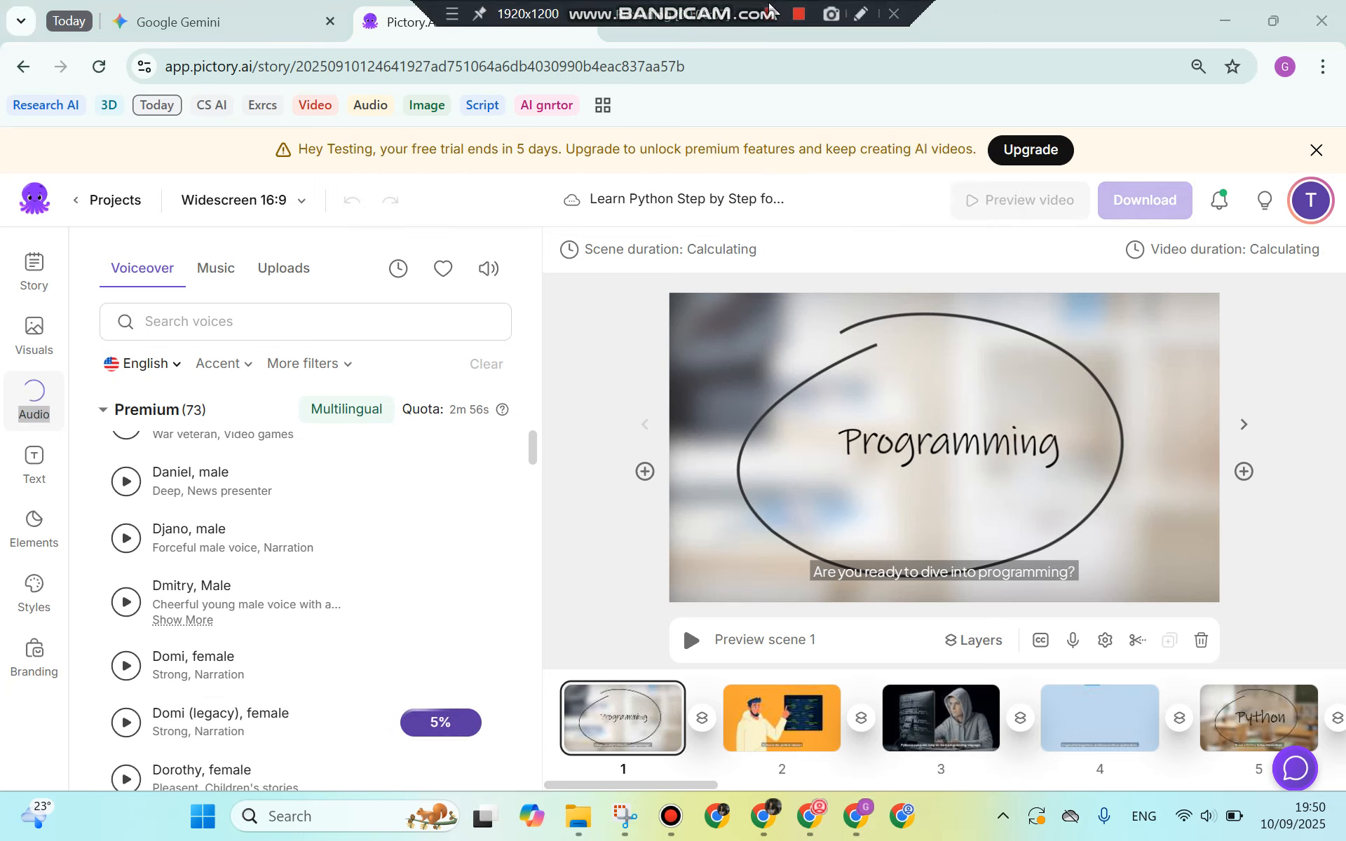
pyautogui.click(768, 13)
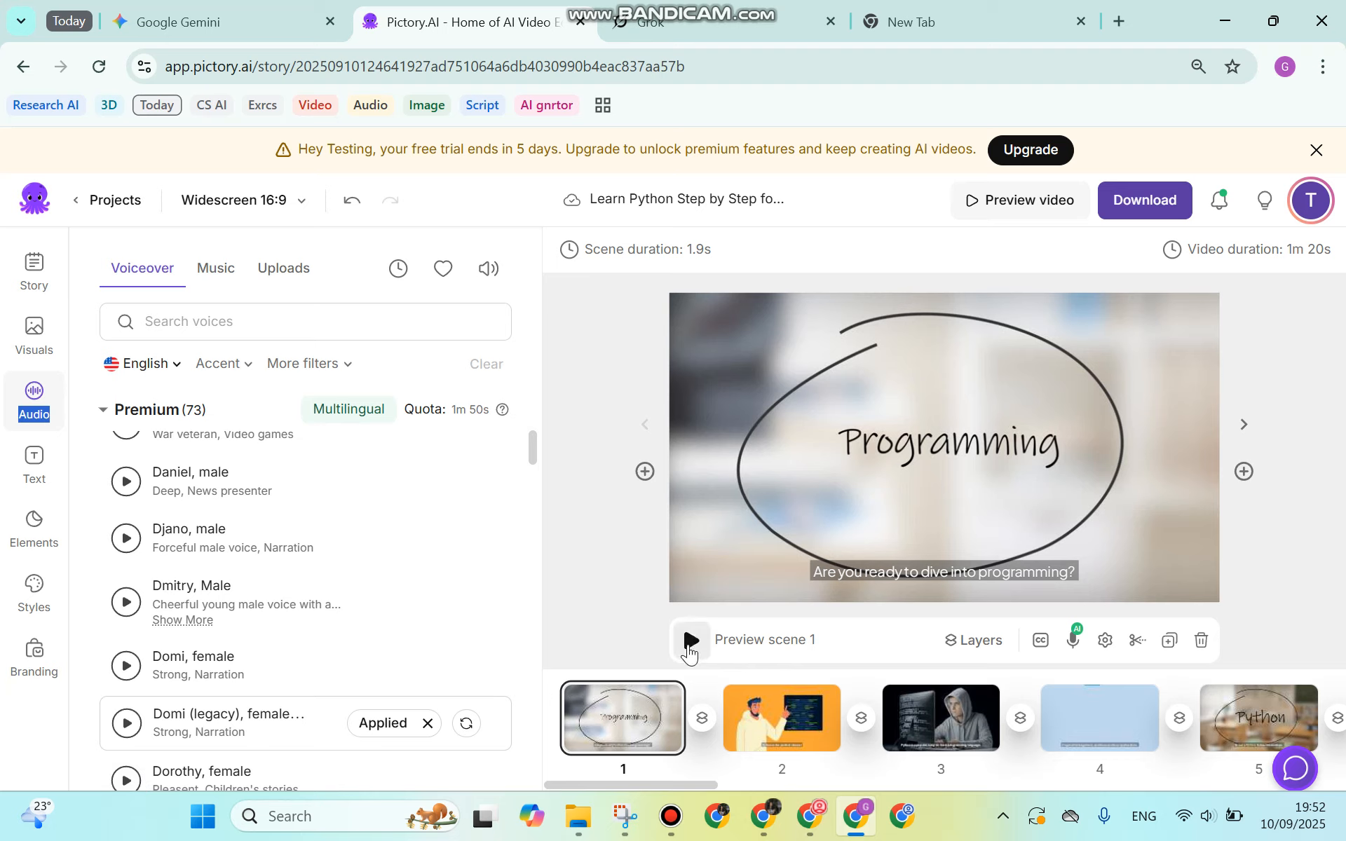
# Preview scene 1 and scene 3 with the applied voiceover, stopping each playback.
pyautogui.click(690, 641)
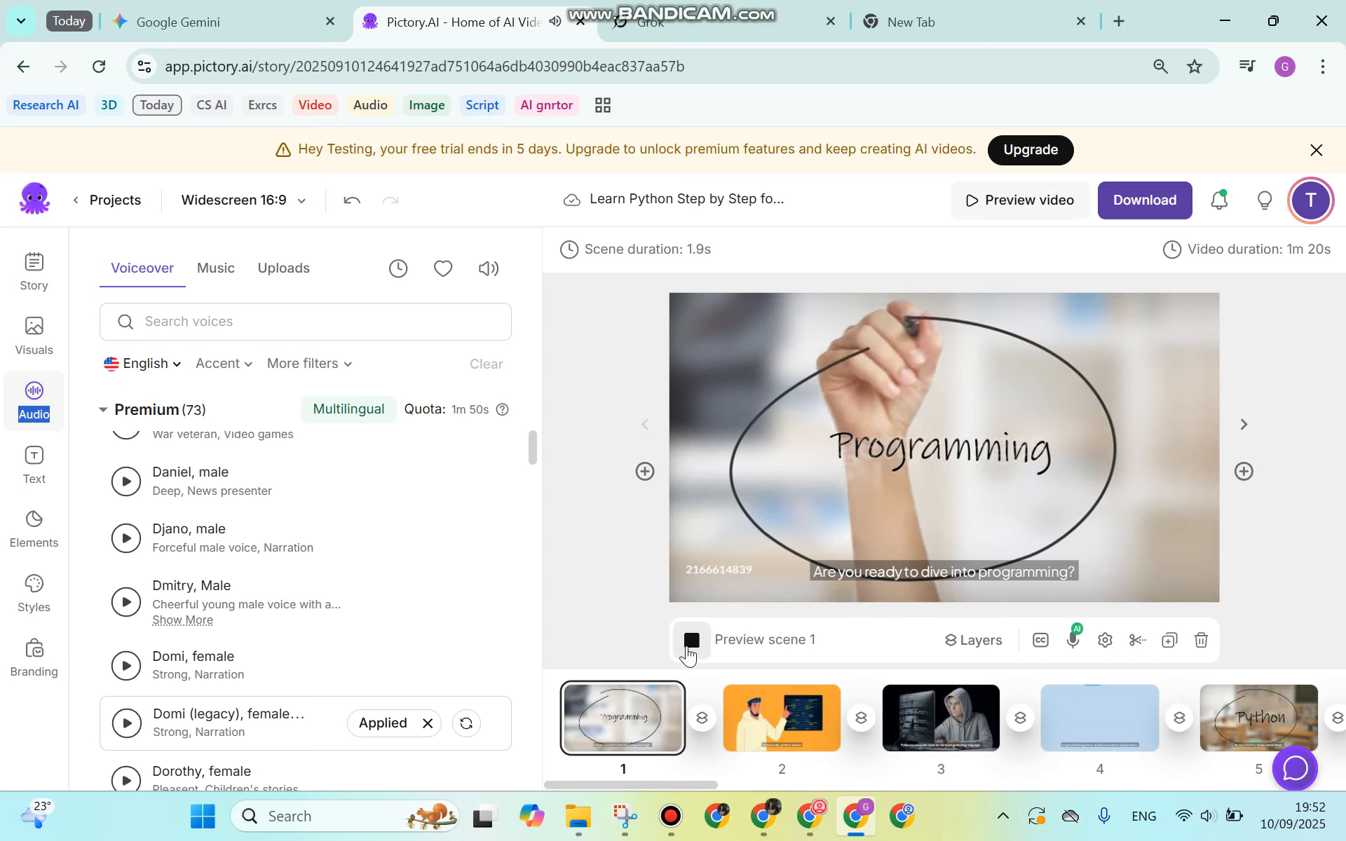
pyautogui.click(690, 644)
pyautogui.click(947, 719)
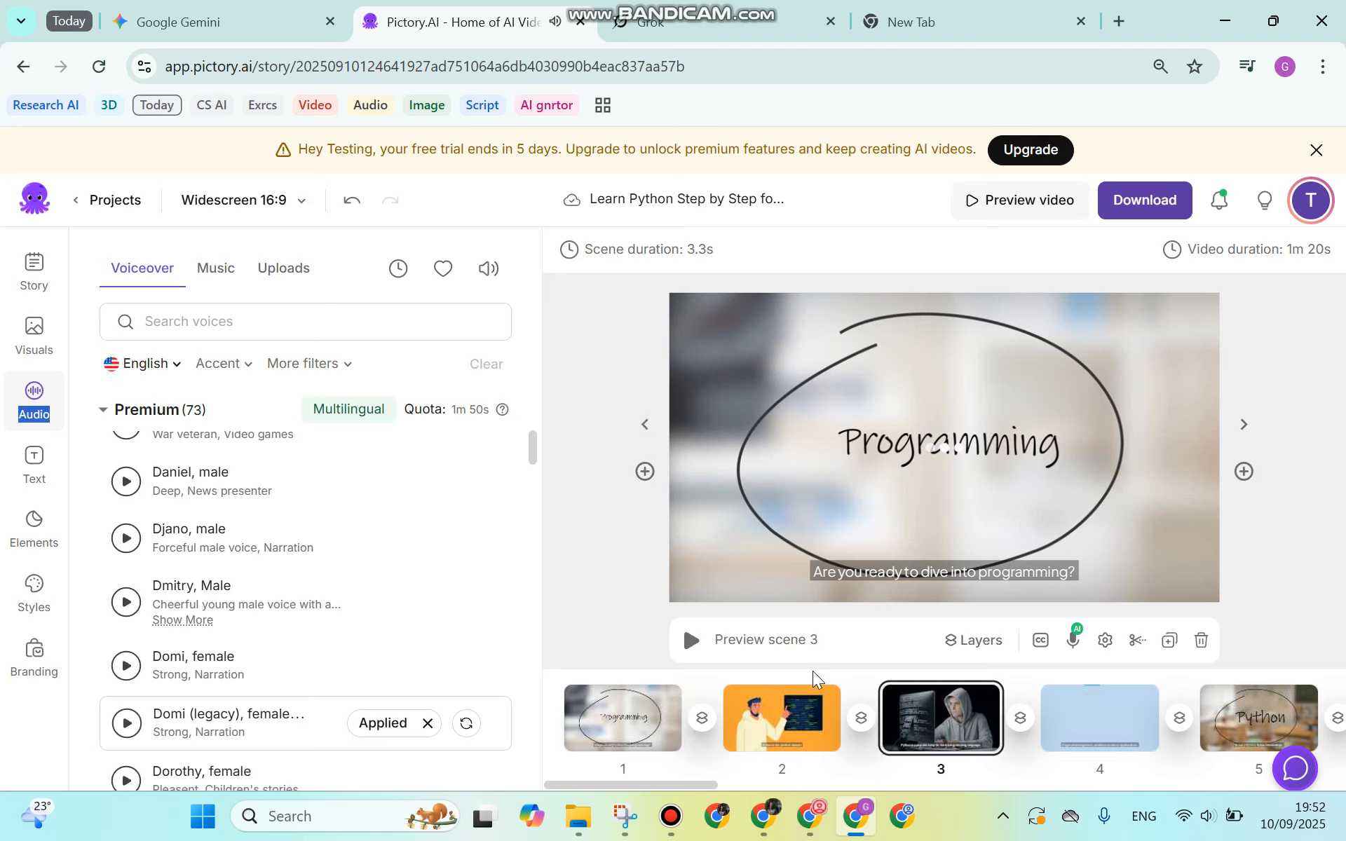
pyautogui.click(691, 641)
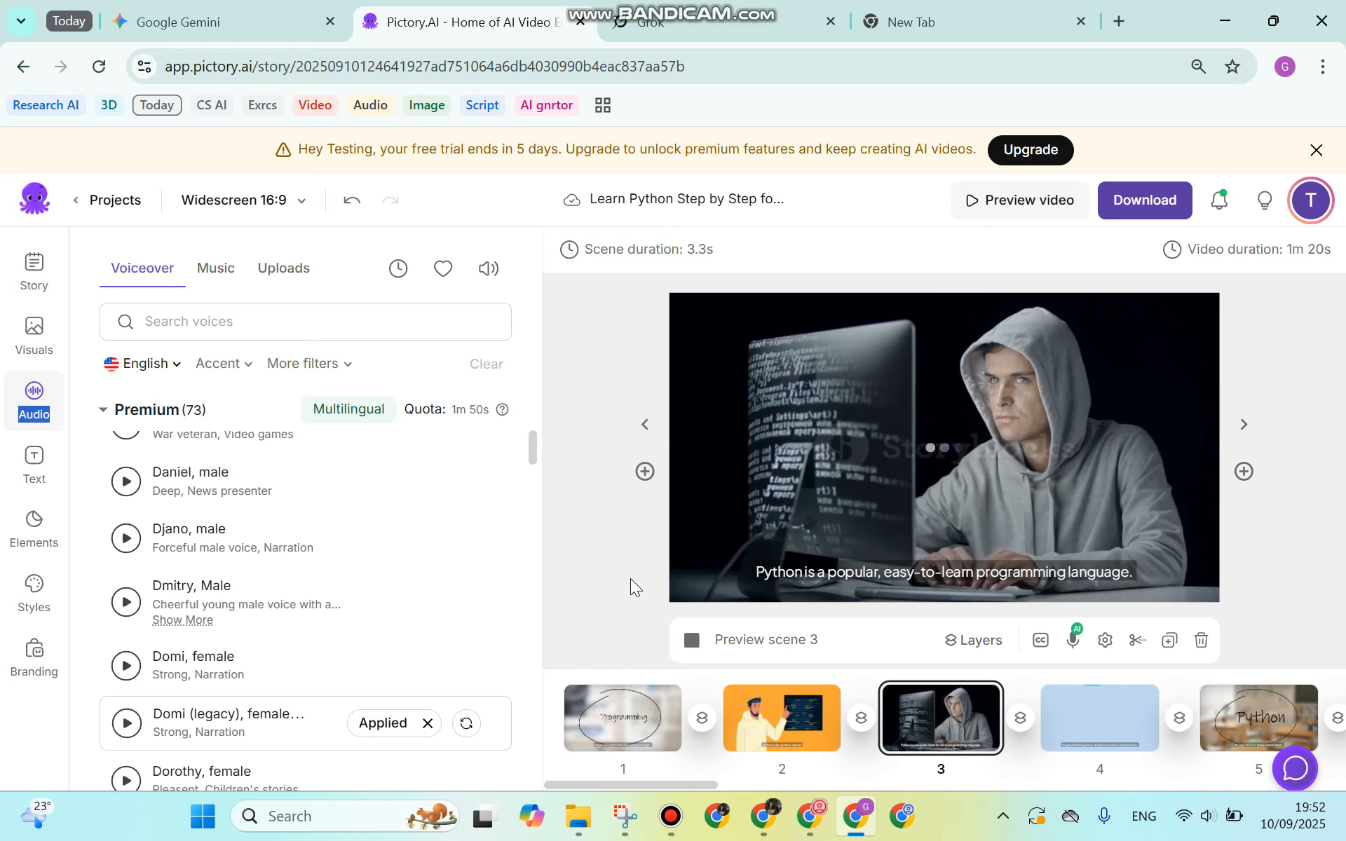
pyautogui.click(685, 645)
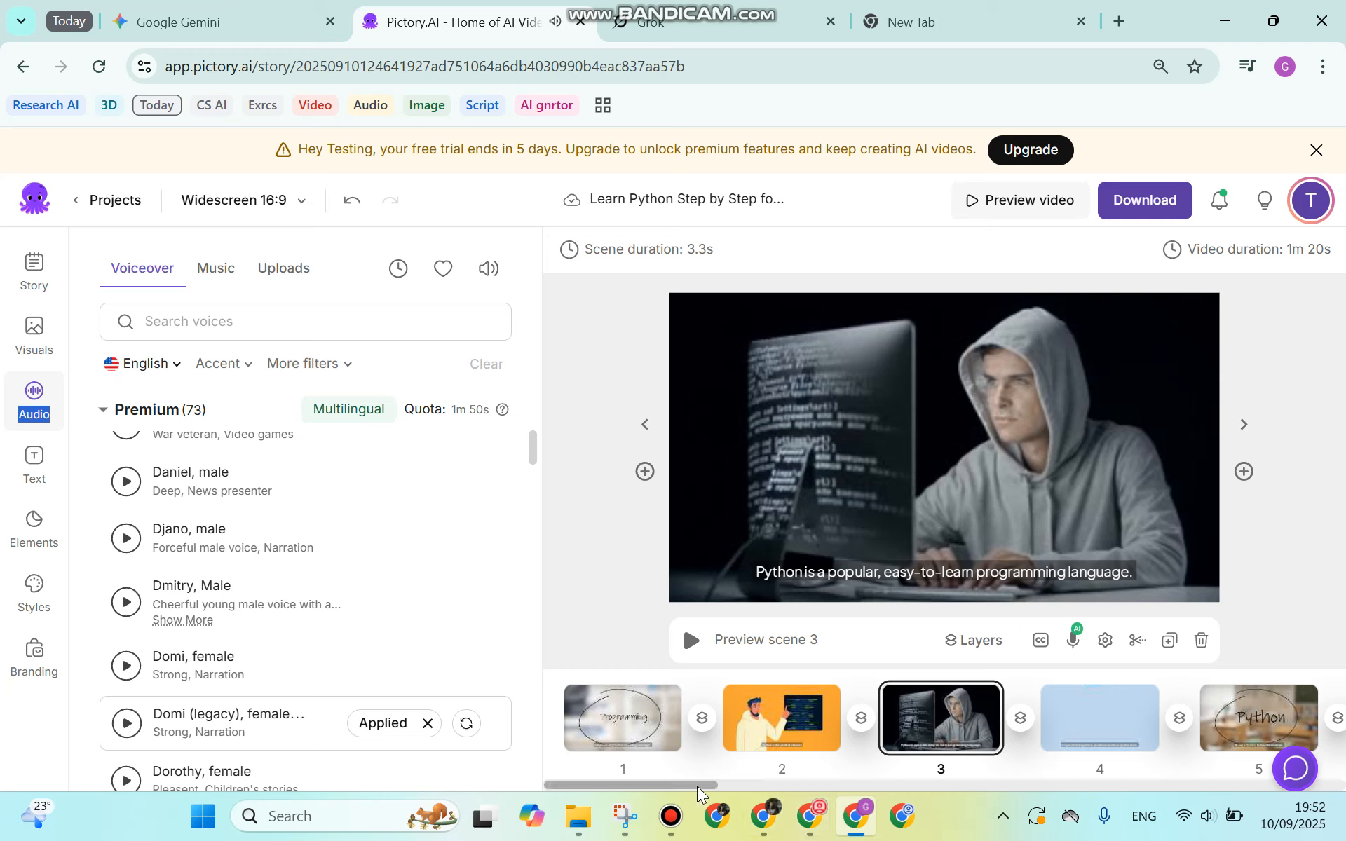
pyautogui.moveTo(697, 793); pyautogui.dragTo(550, 787)
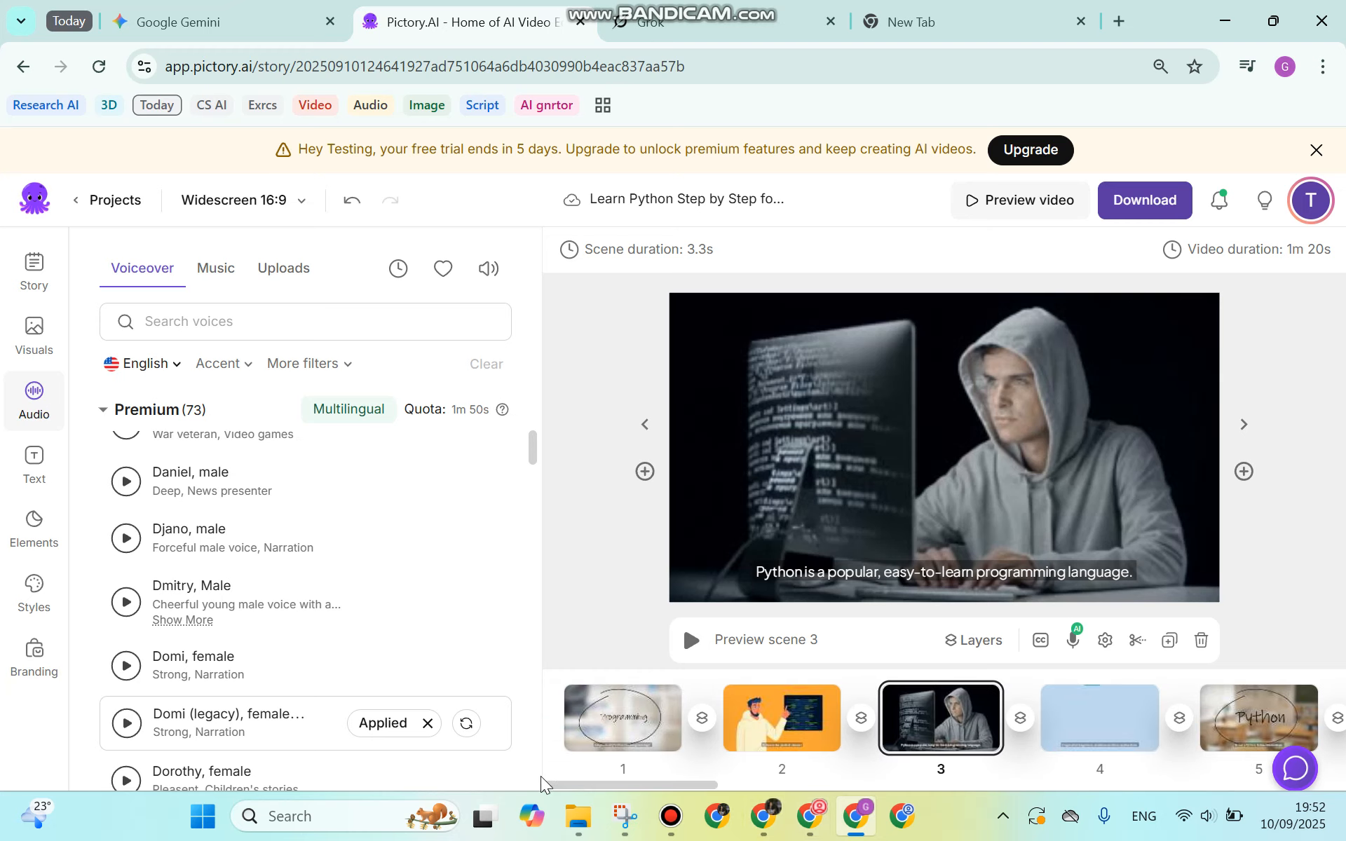